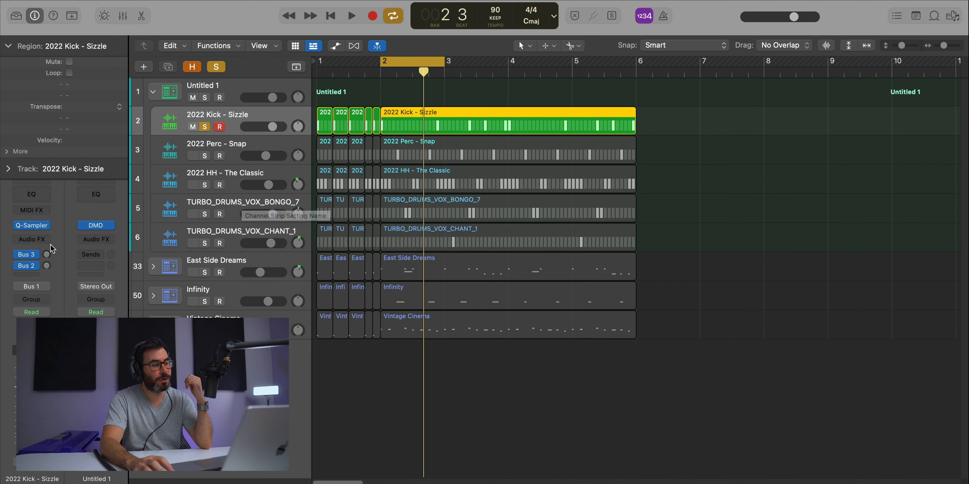
Insert a stereo Phat FX plug-in on the 2022 Kick - Sizzle channel strip
left_click(32, 240)
mouse_move(44, 281)
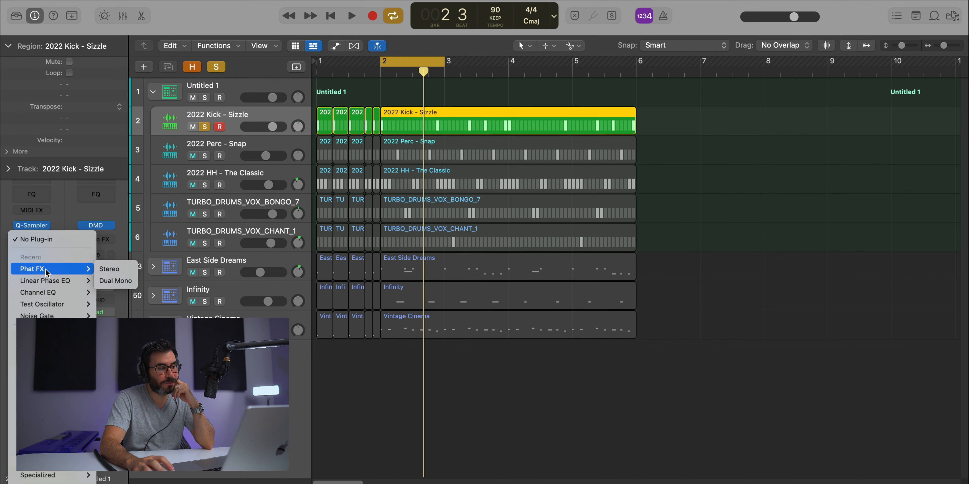
left_click(109, 269)
left_click_drag(638, 133, 553, 57)
Turn off Phat FX's Bandpass, Distortion and Compressor modules and raise the Master Output to maximum
left_click(222, 94)
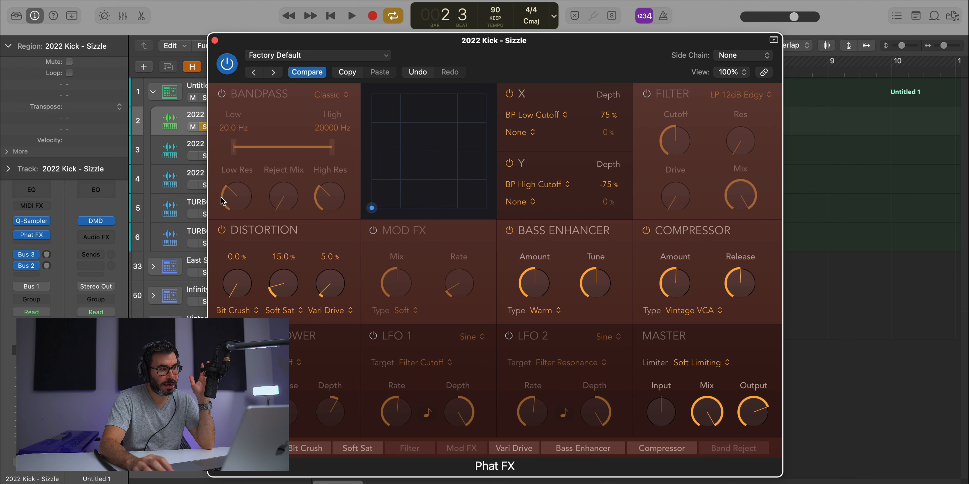
left_click(221, 230)
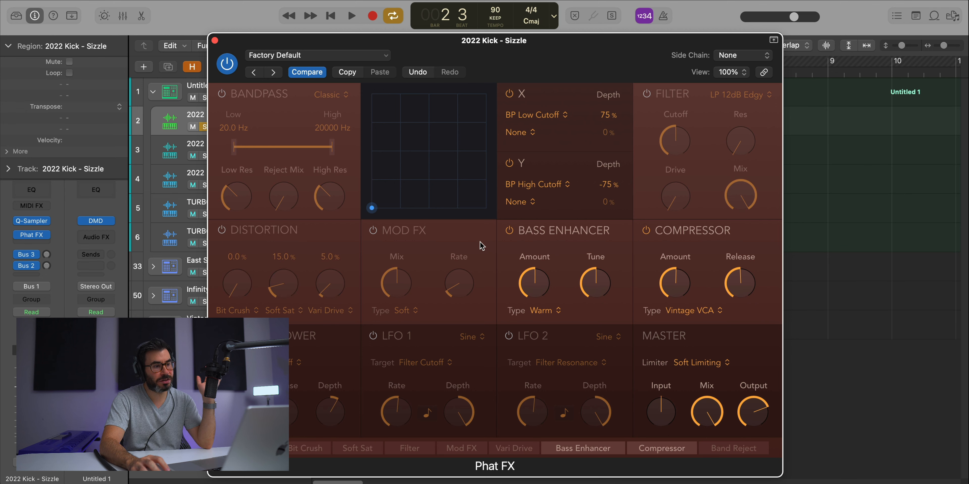
left_click(646, 231)
left_click_drag(750, 405, 749, 409)
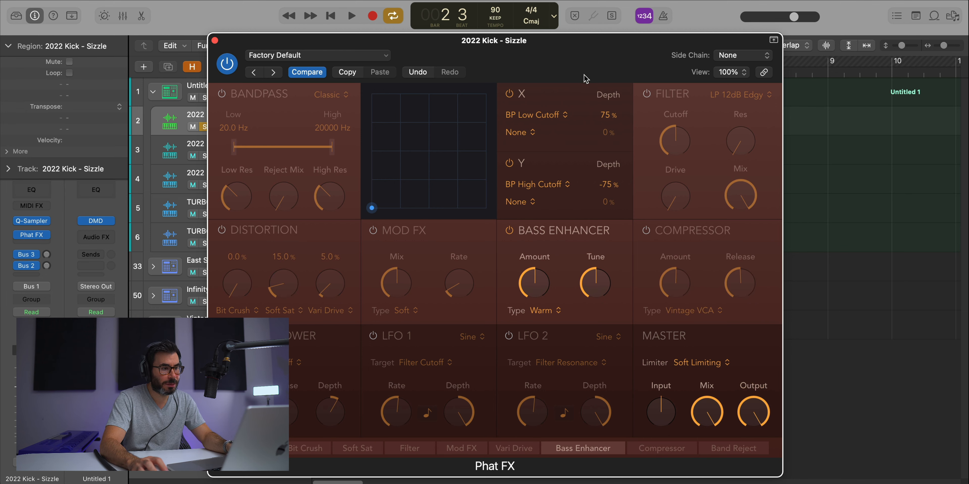
left_click_drag(585, 78, 555, 70)
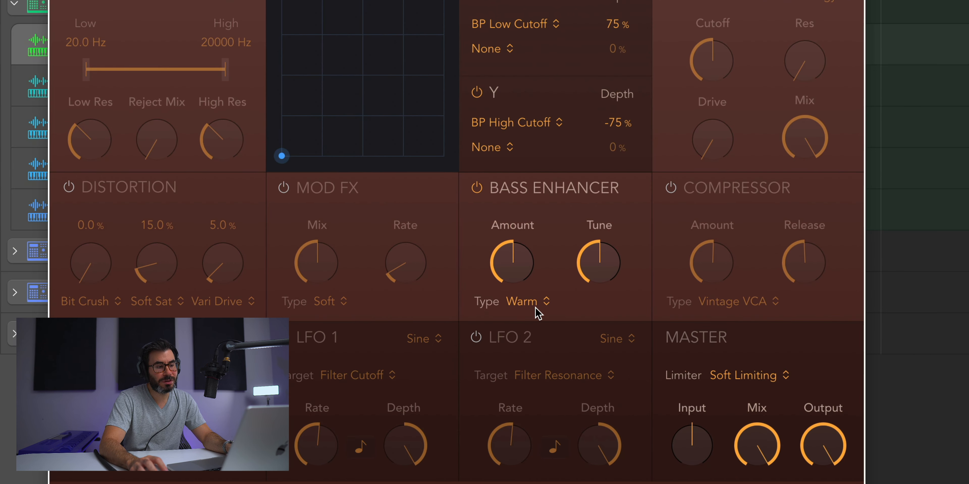
Play the soloed kick, raise the Bass Enhancer's Amount to maximum, and compare the sound by switching the module off and on
left_click(537, 313)
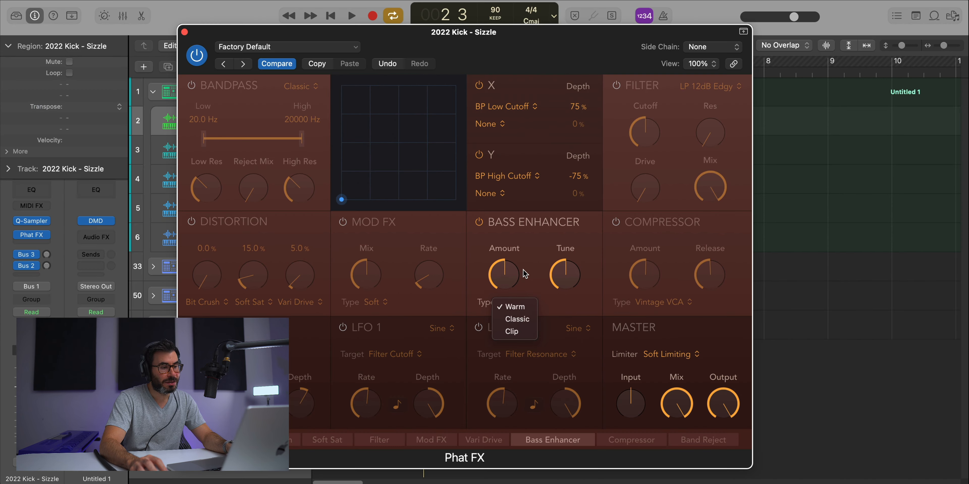
left_click(539, 258)
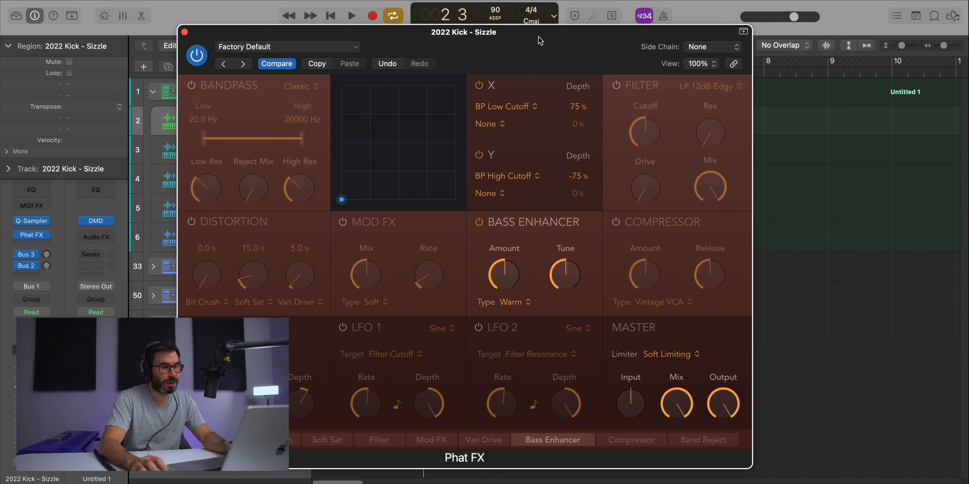
mouse_move(540, 41)
left_mouse_down()
mouse_move(538, 408)
mouse_move(681, 73)
mouse_move(571, 36)
mouse_move(531, 36)
left_mouse_up()
key("space")
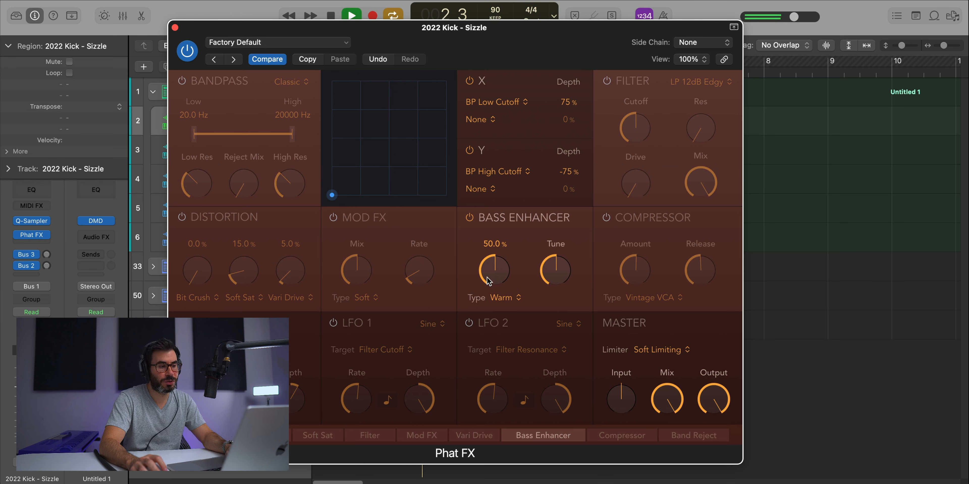
left_click_drag(495, 270, 492, 206)
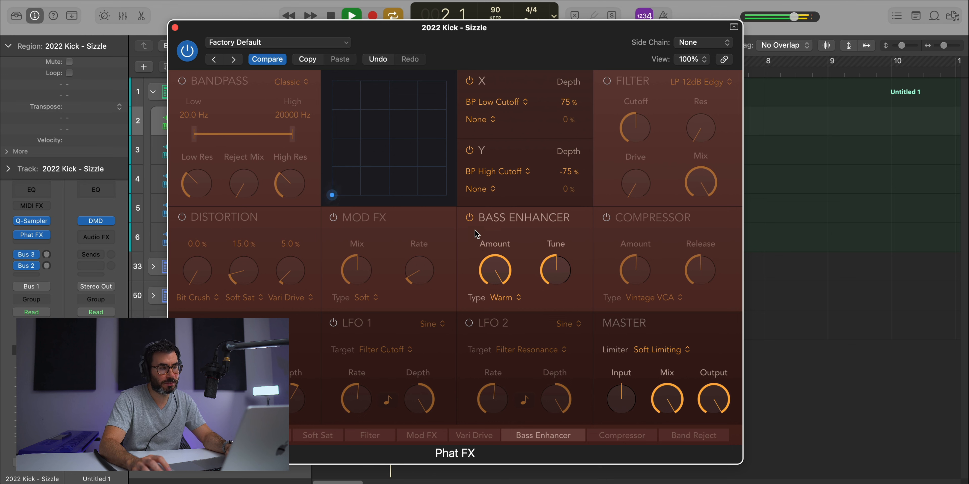
left_click(470, 218)
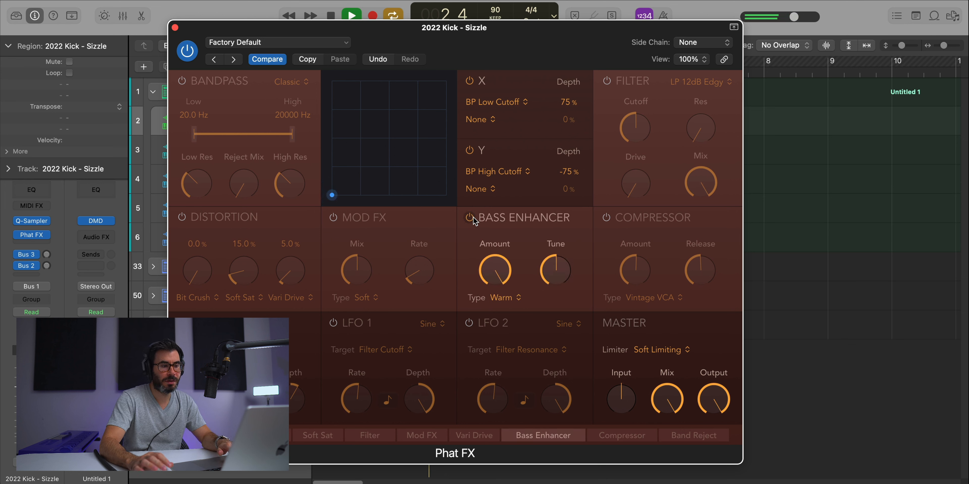
key("space")
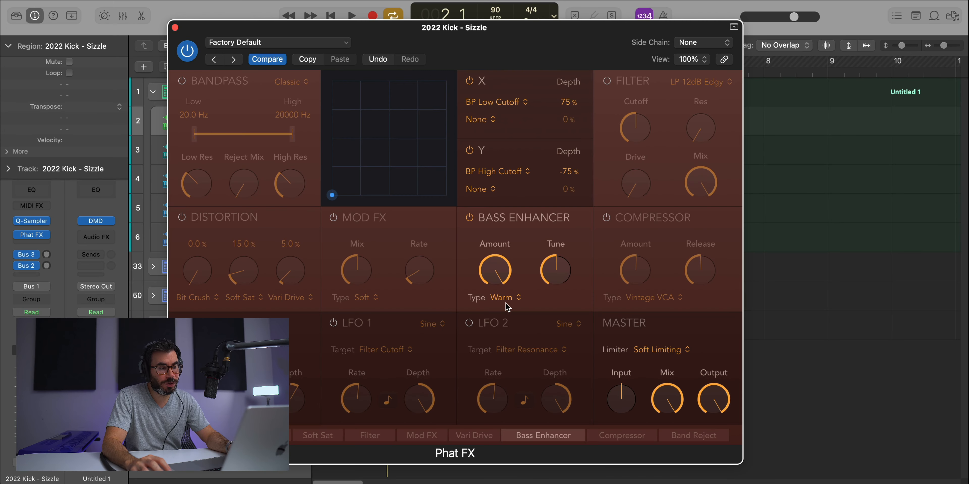
Change the Bass Enhancer type to Classic and compare the kick with the module off and on during playback
left_click(504, 298)
left_click(510, 316)
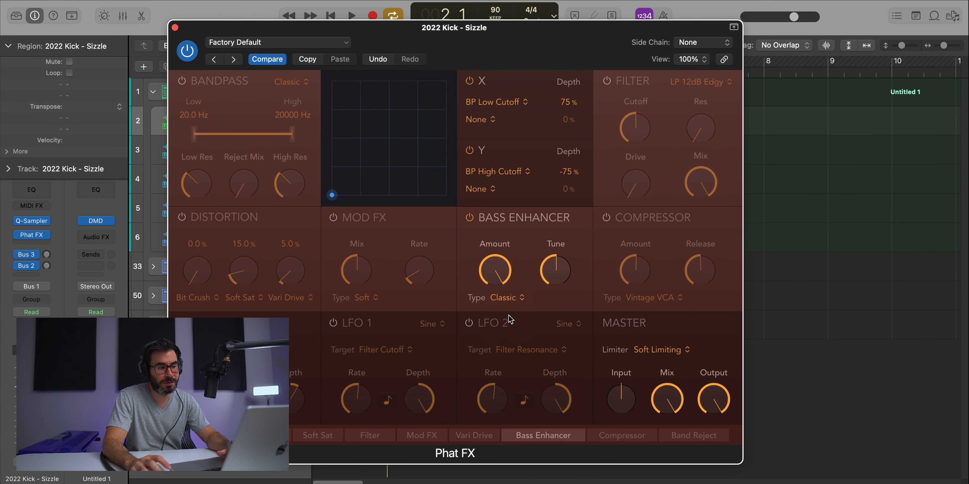
key("space")
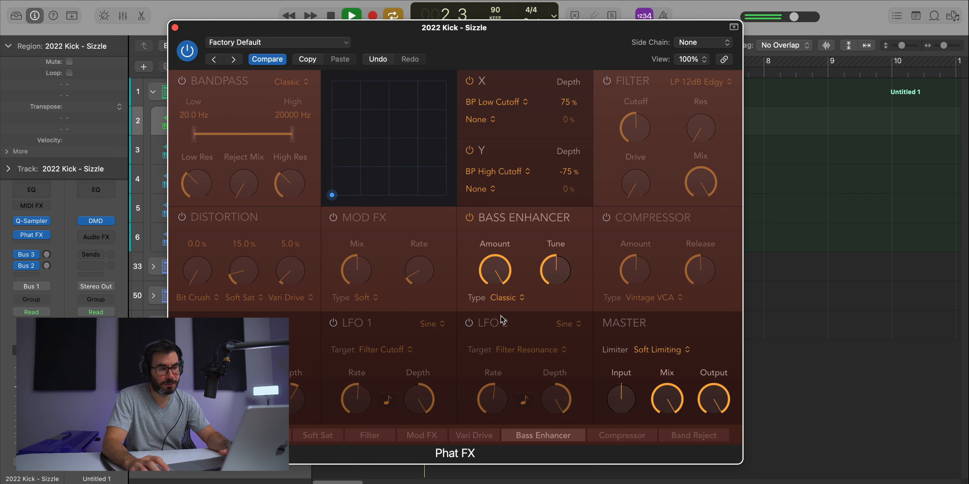
left_click(470, 218)
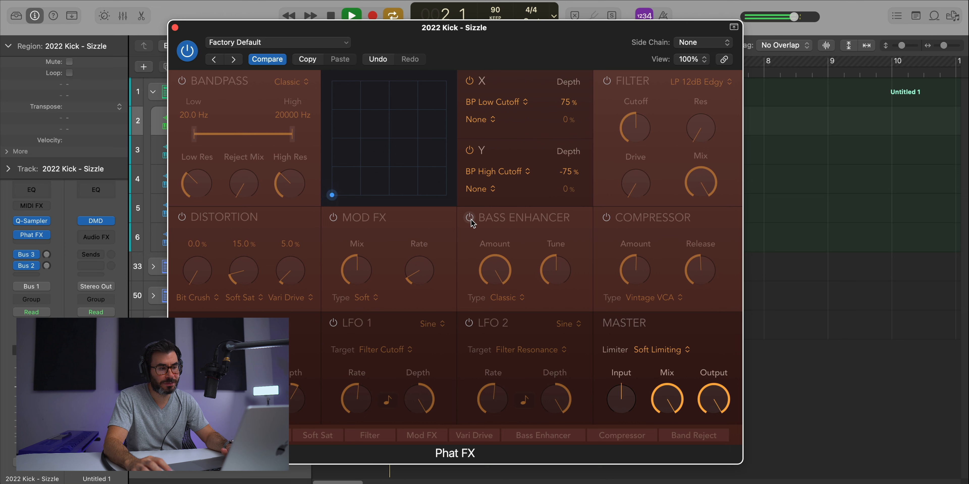
left_click(470, 218)
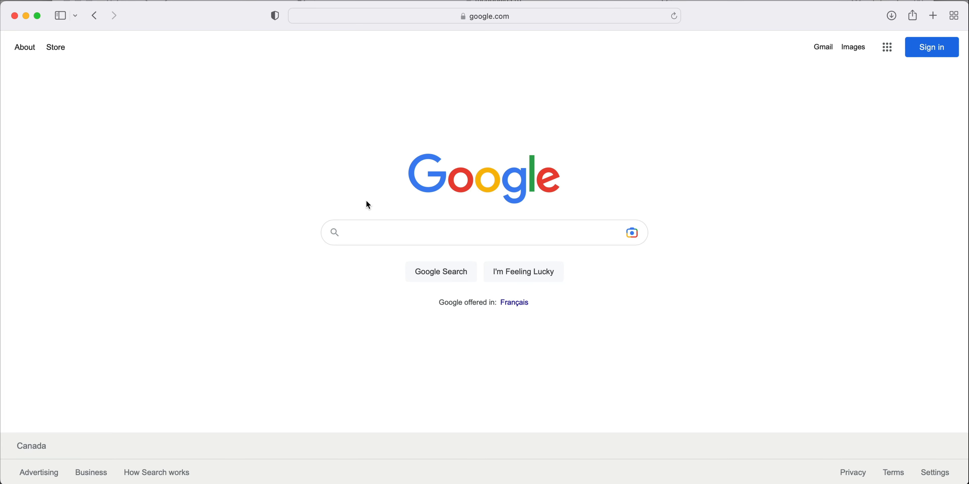
Switch to the web browser and search Google for "frequency of g"
left_click(359, 232)
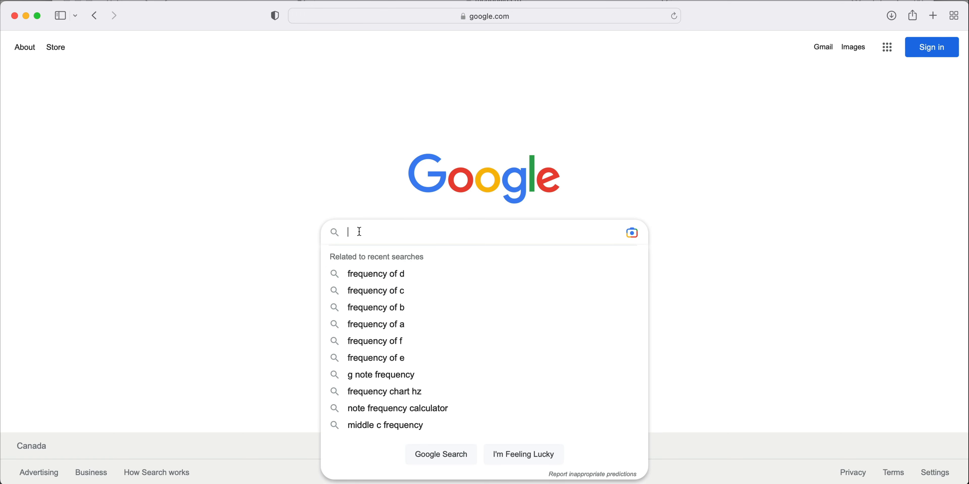
type("freq")
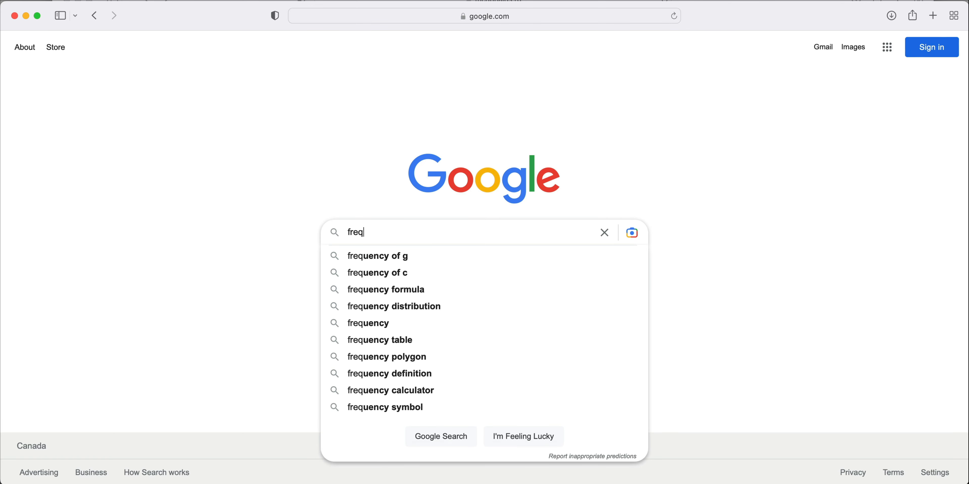
key("Down")
key("Down")
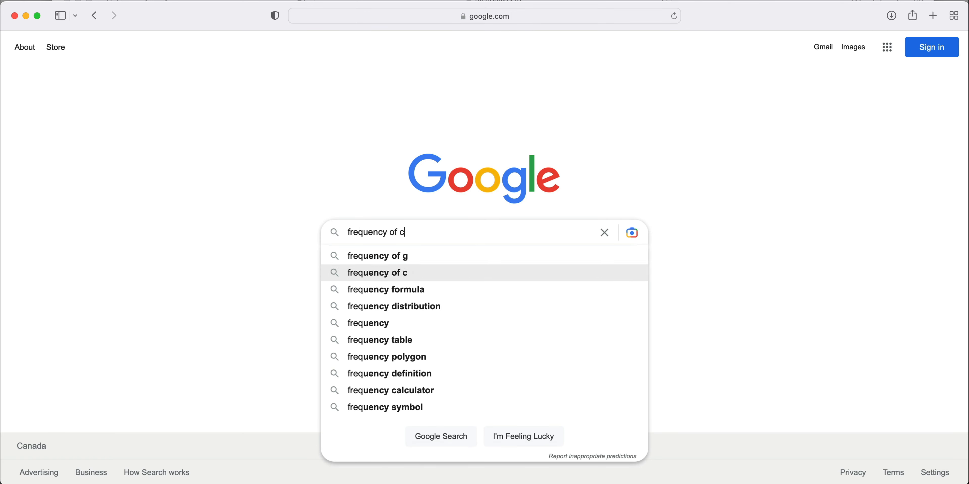
key("Up")
key("Return")
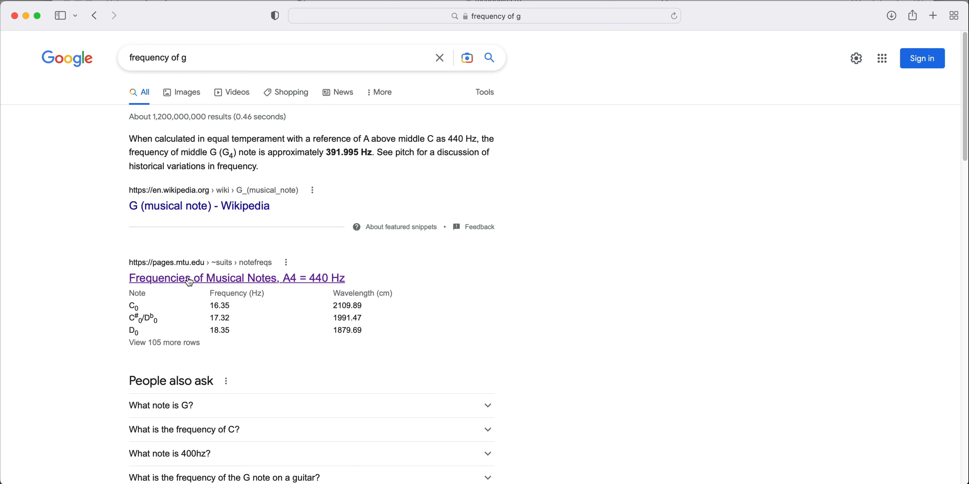
Open the Frequencies of Musical Notes, A4 = 440 Hz page and look up the G1 and G2 frequencies in the table
left_click(210, 279)
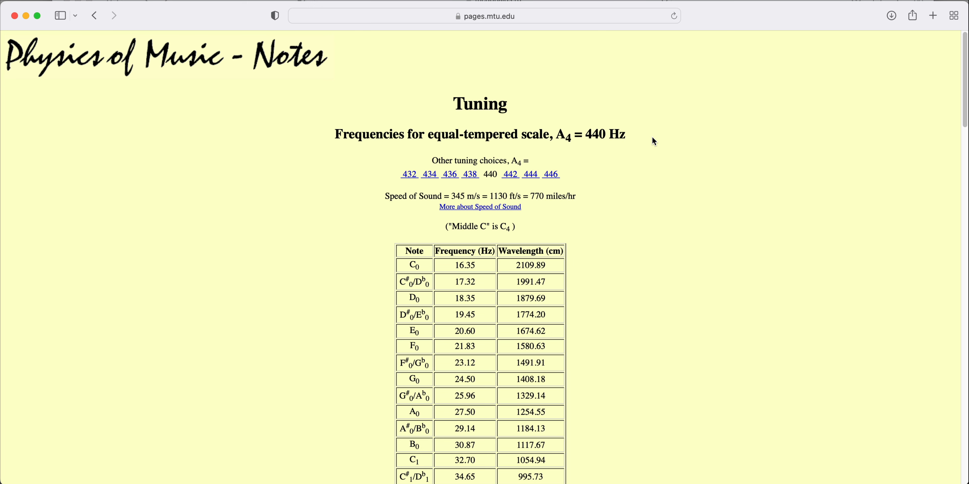
left_click_drag(654, 141, 580, 135)
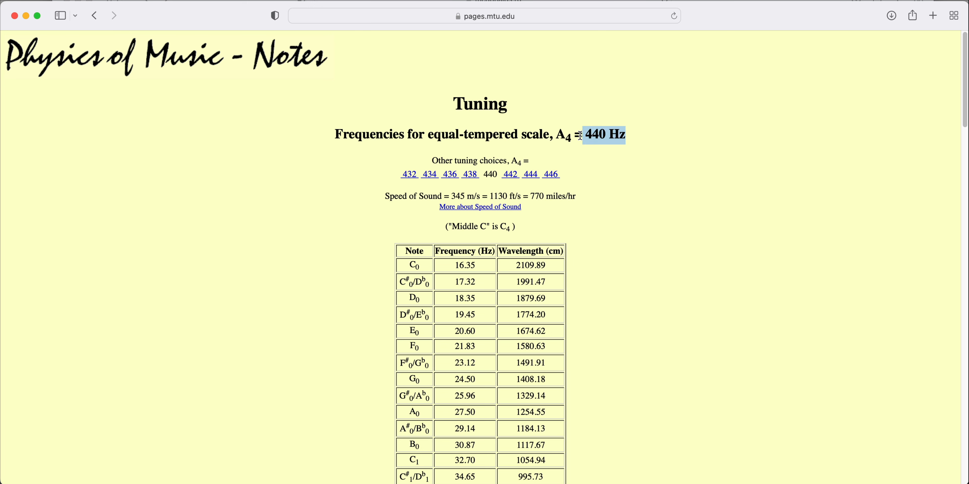
left_click(656, 256)
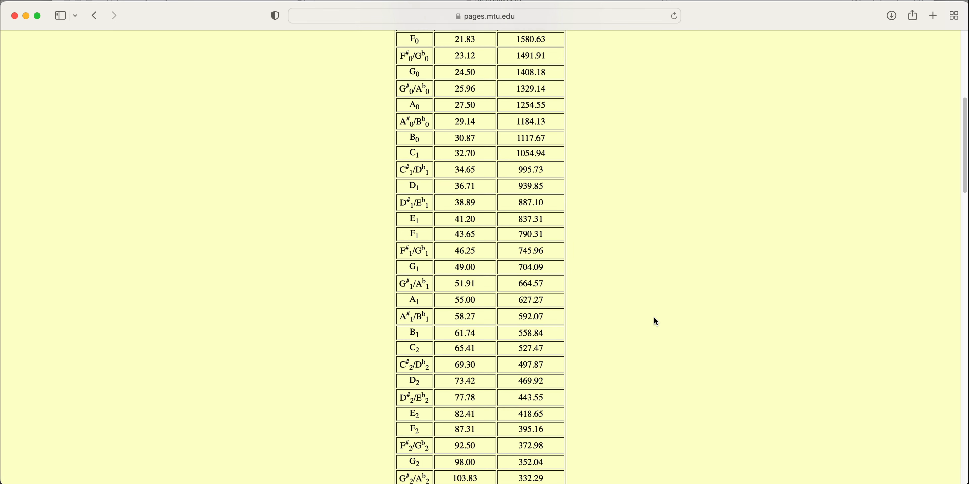
scroll(654, 321, "down", 1)
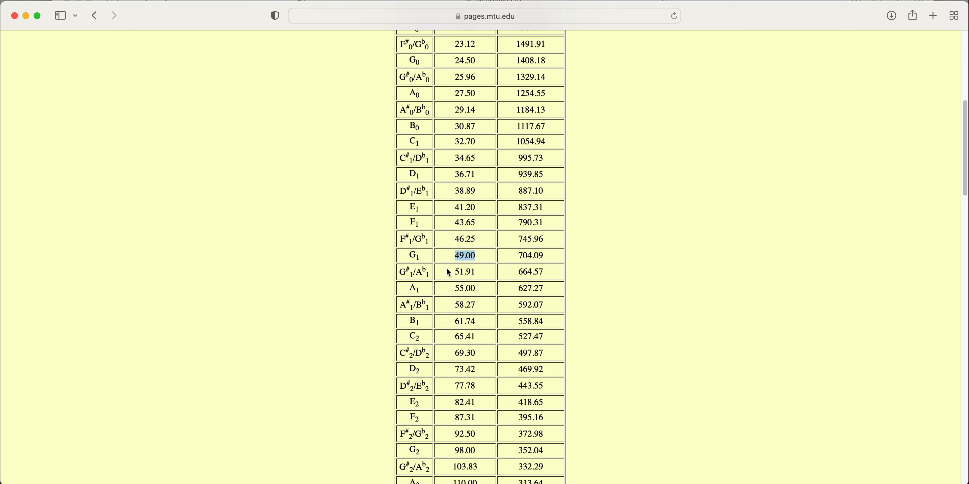
scroll(433, 395, "down", 1)
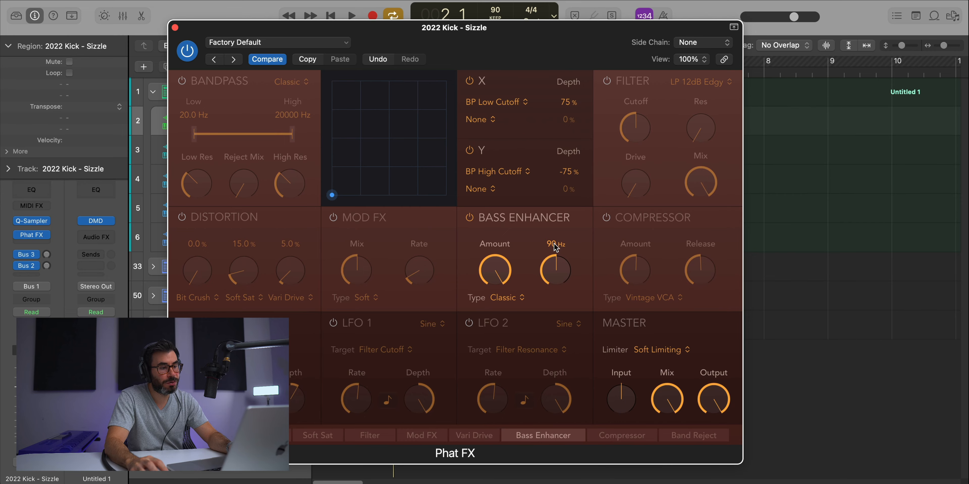
Switch back to Logic Pro and set the Bass Enhancer's Tune to 98 Hz
double_click(555, 244)
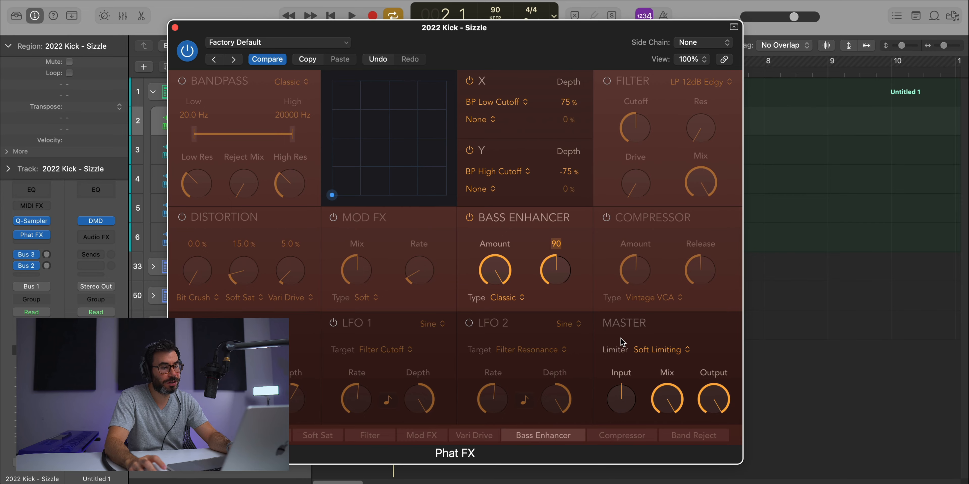
type("98")
key("Return")
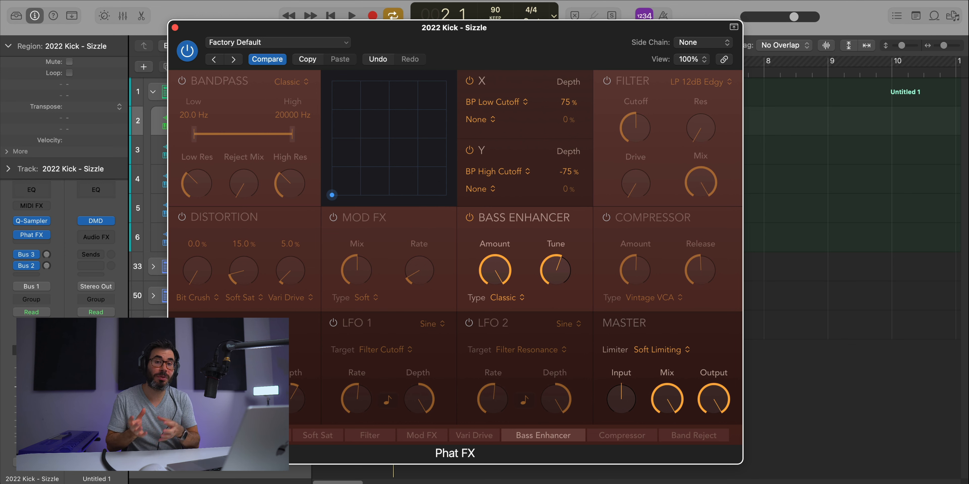
Play the soloed kick while switching the Bass Enhancer off and on to compare, and stop playback
key("space")
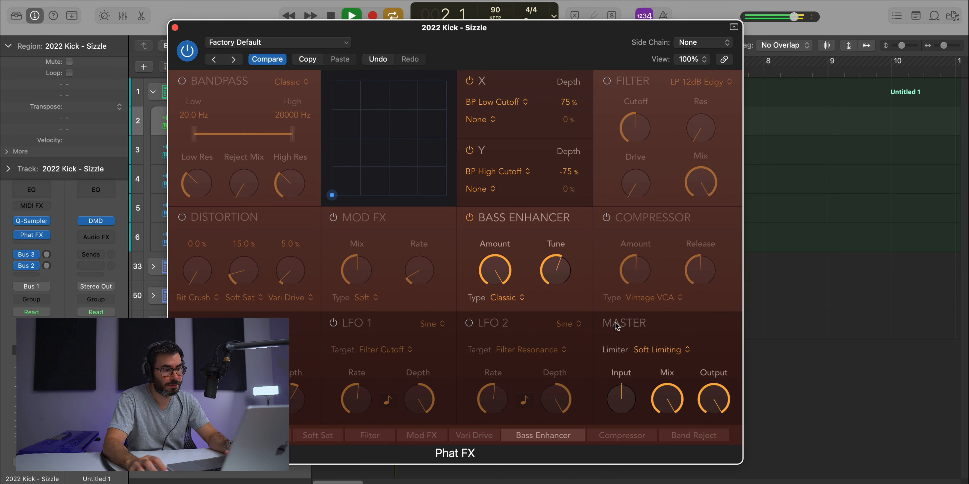
left_click(469, 218)
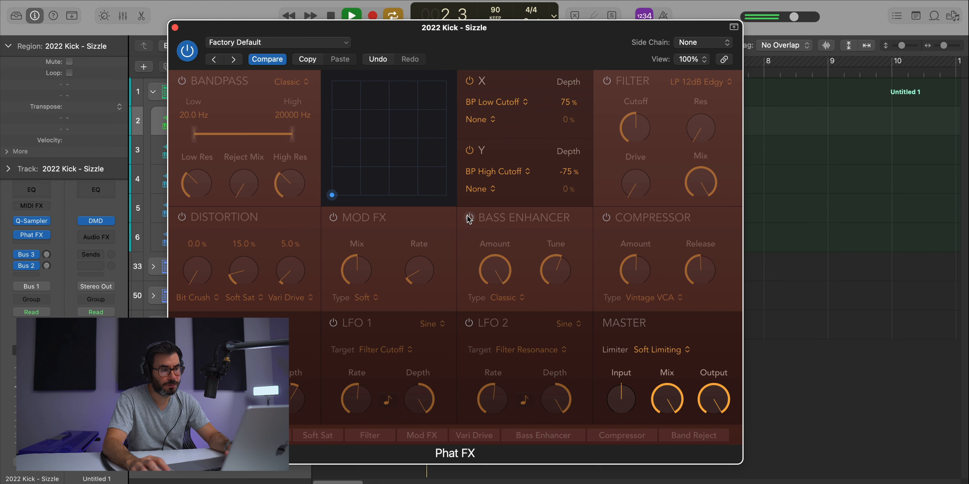
left_click(469, 218)
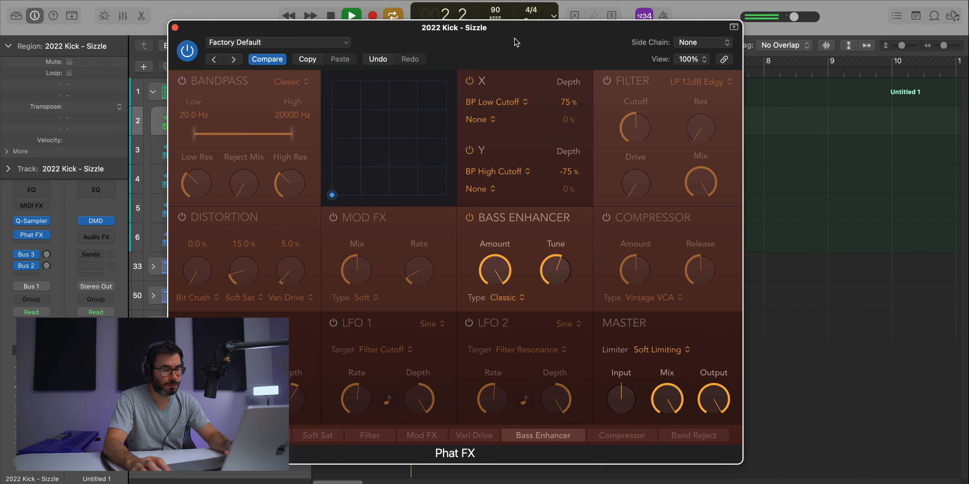
left_click_drag(516, 42, 729, 41)
key("space")
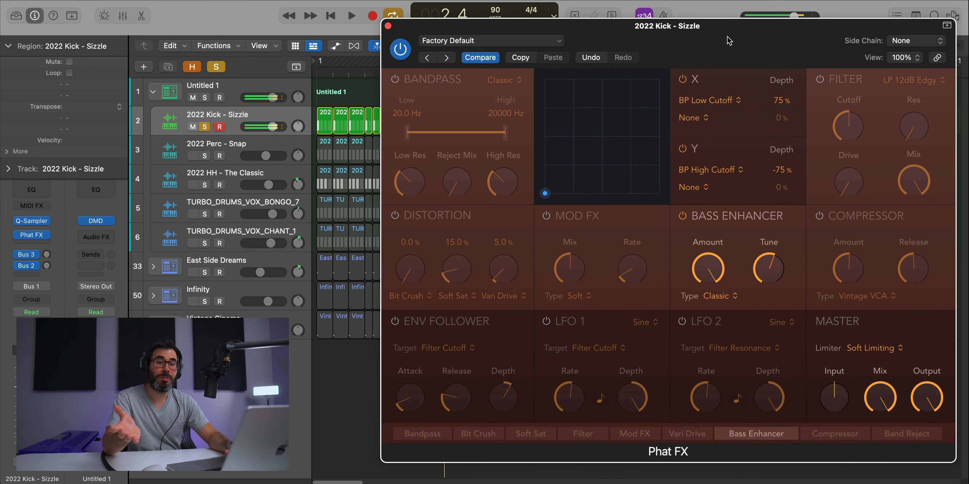
Unsolo the 2022 Kick - Sizzle track and compare the full mix with the Bass Enhancer off and on
key("space")
left_click(206, 128)
left_click_drag(768, 47, 592, 52)
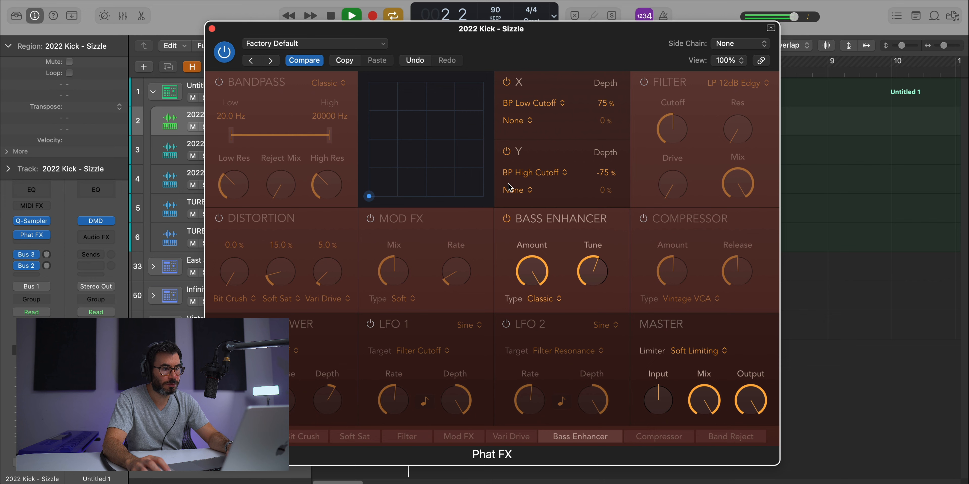
left_click(508, 220)
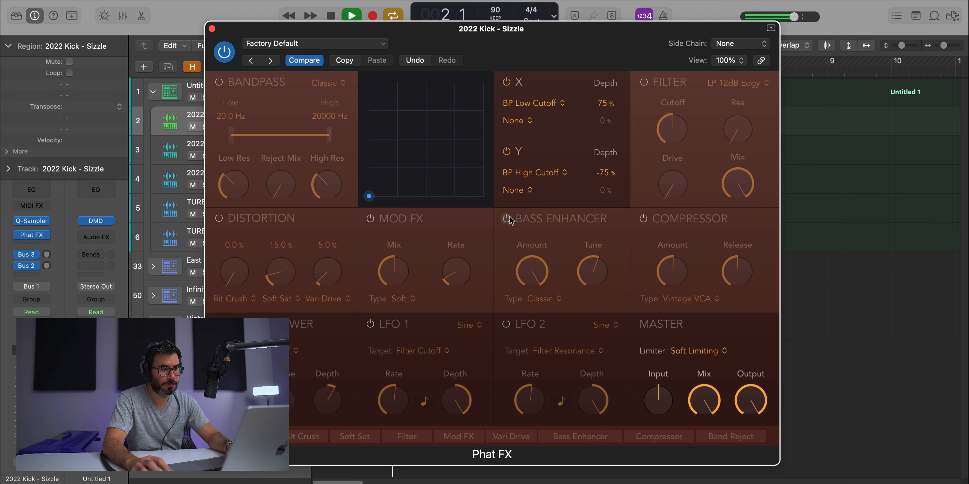
left_click(508, 220)
Close the Phat FX window, add a Bus 15 send to the 2022 Kick - Sizzle track, and reset its send level to the default
left_click_drag(501, 46, 495, 34)
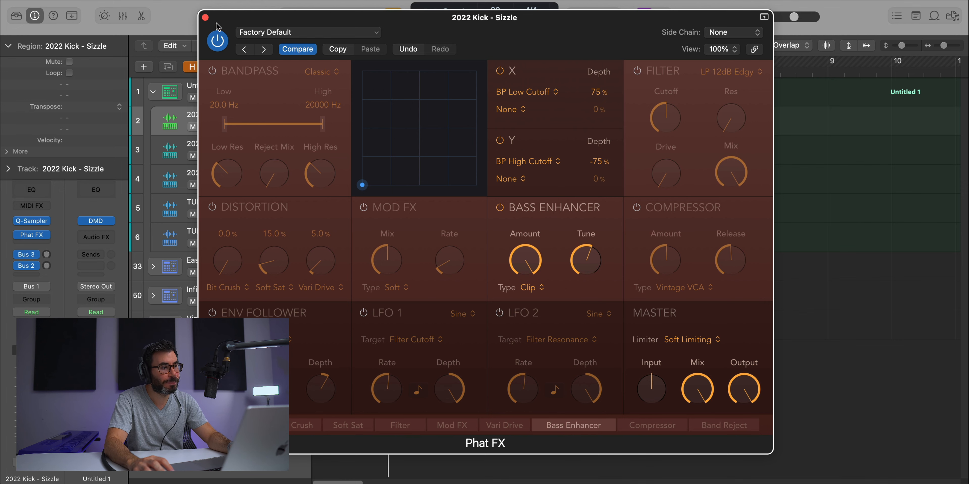
left_click(204, 17)
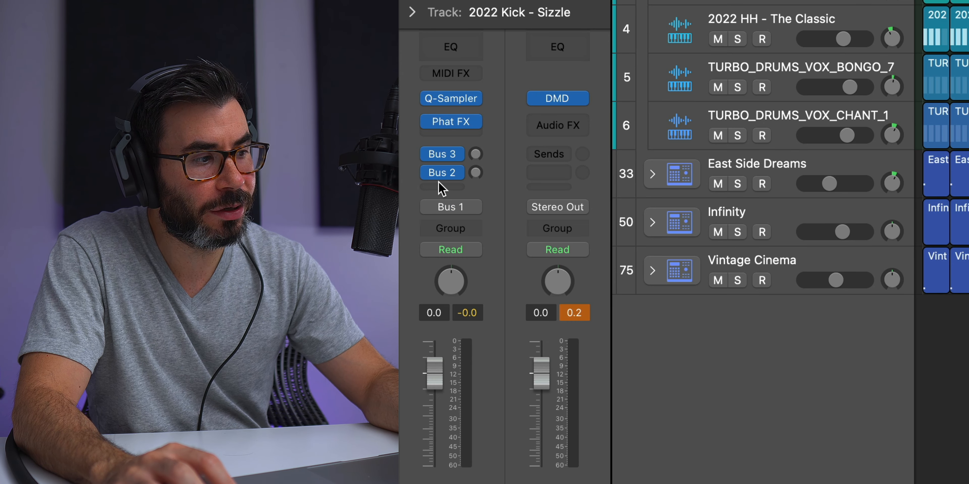
left_click(441, 186)
mouse_move(463, 216)
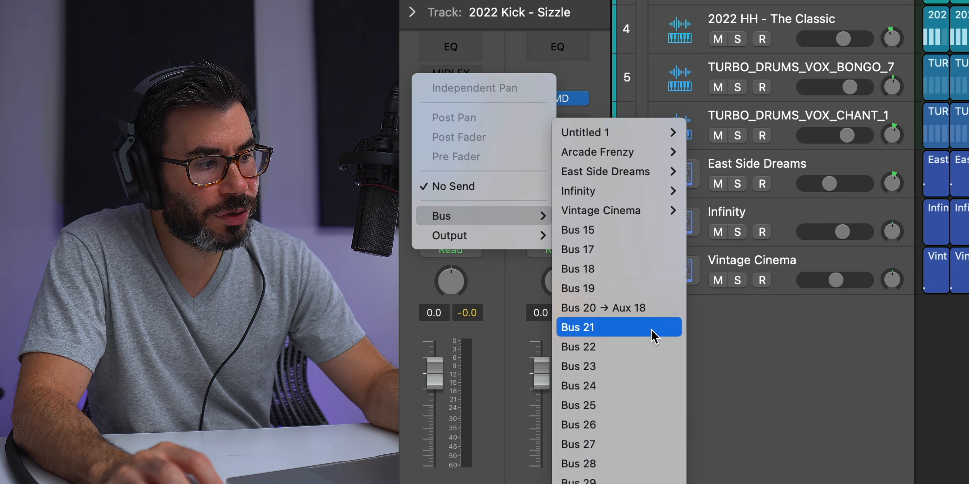
left_click(622, 230)
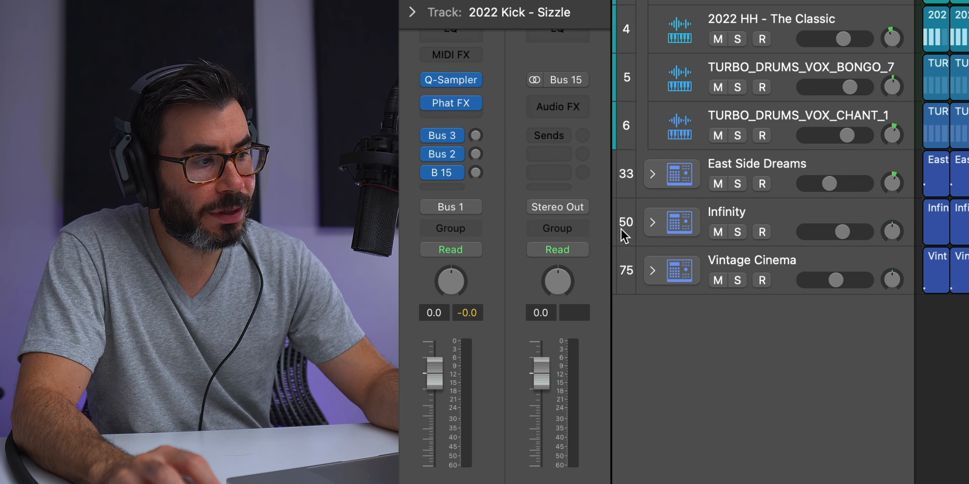
left_click(476, 173, "alt")
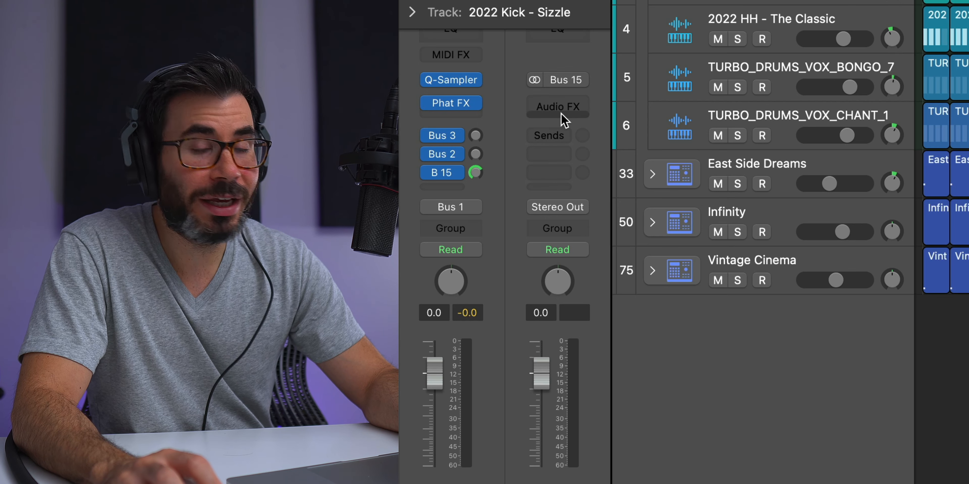
Insert a Noise Gate on the new Bus 15 aux channel
left_click(572, 107)
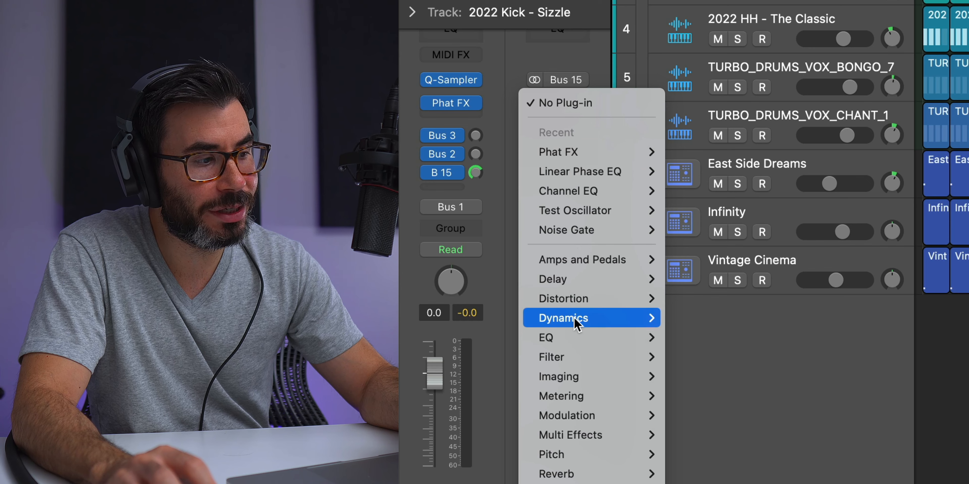
mouse_move(563, 330)
mouse_move(748, 456)
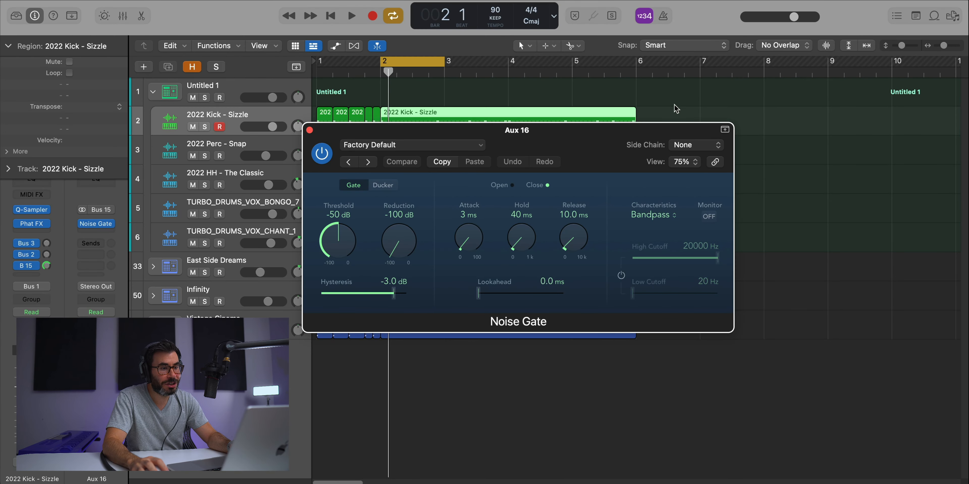
Set the Noise Gate's side chain to 2022 Kick - Sizzle (Inst 2) and close the plug-in window
left_click(696, 149)
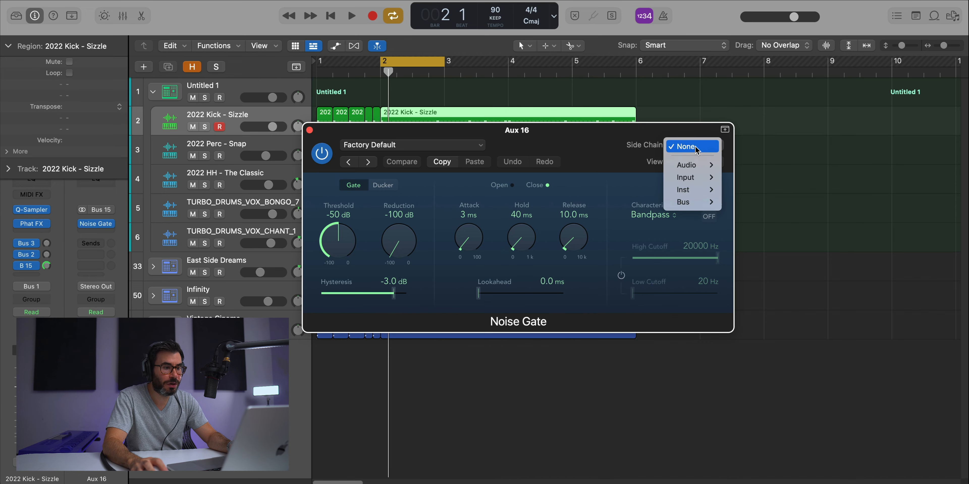
mouse_move(689, 170)
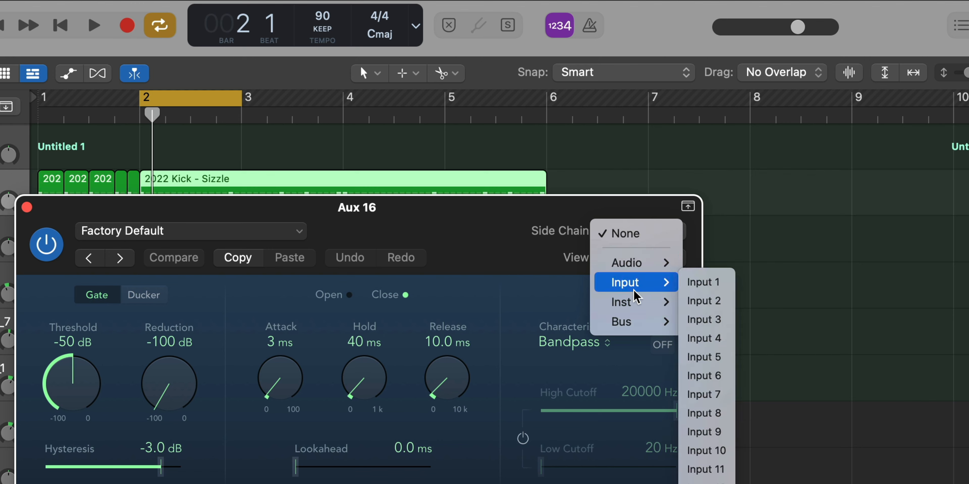
mouse_move(683, 190)
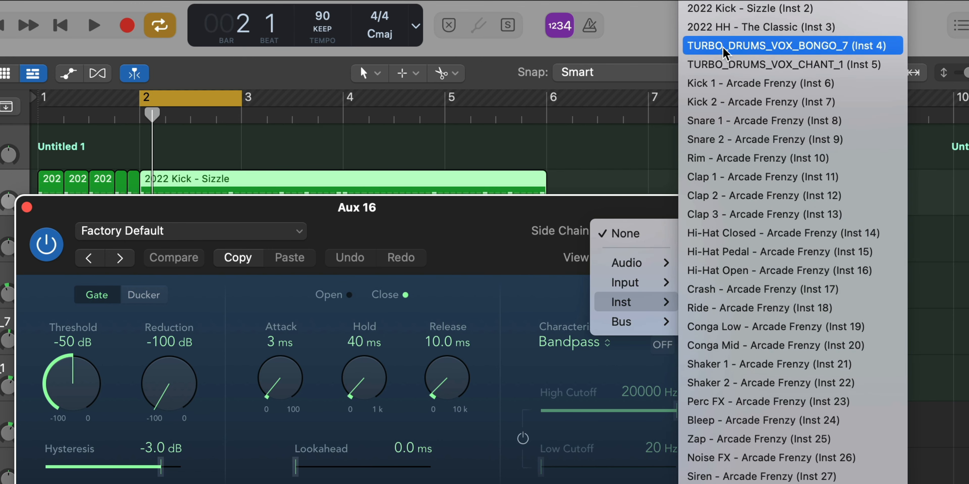
left_click(727, 11)
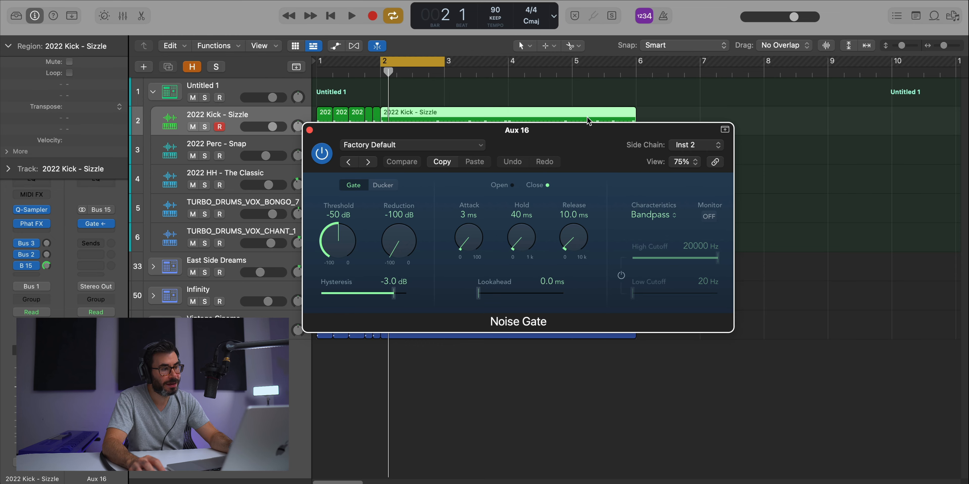
left_click(310, 131)
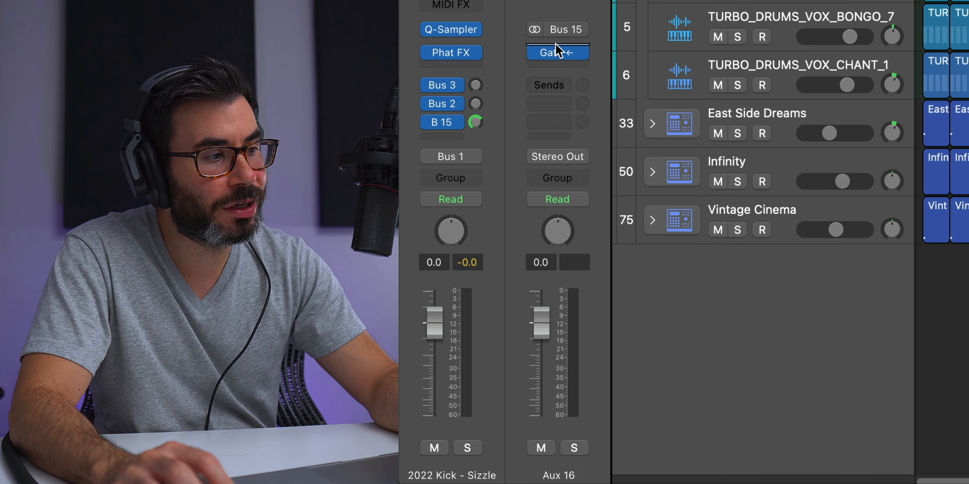
Insert a Test Oscillator ahead of the Noise Gate on the Bus 15 aux and play the loop to hear the gated tone
left_click(96, 219)
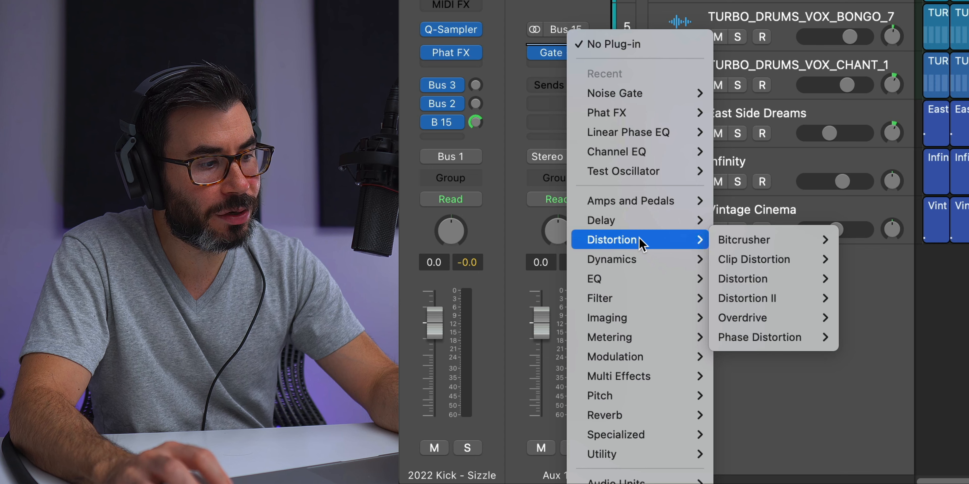
mouse_move(656, 454)
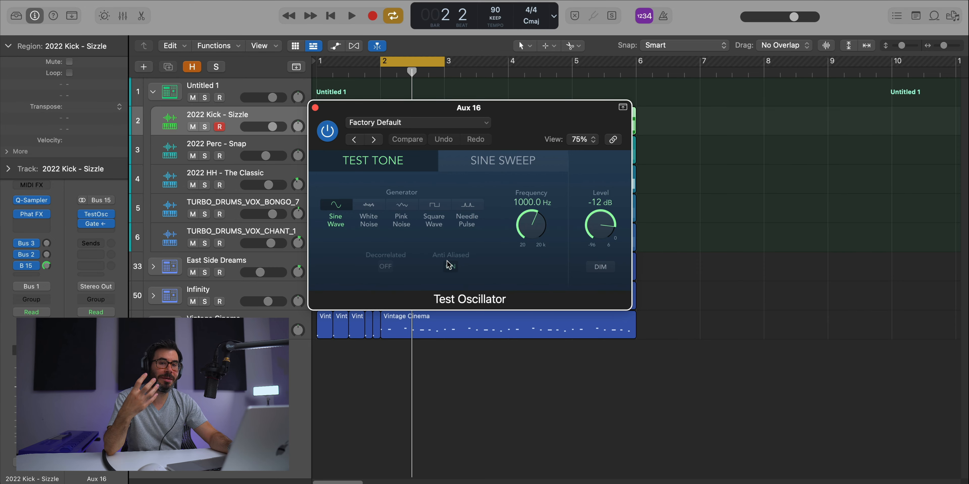
key("space")
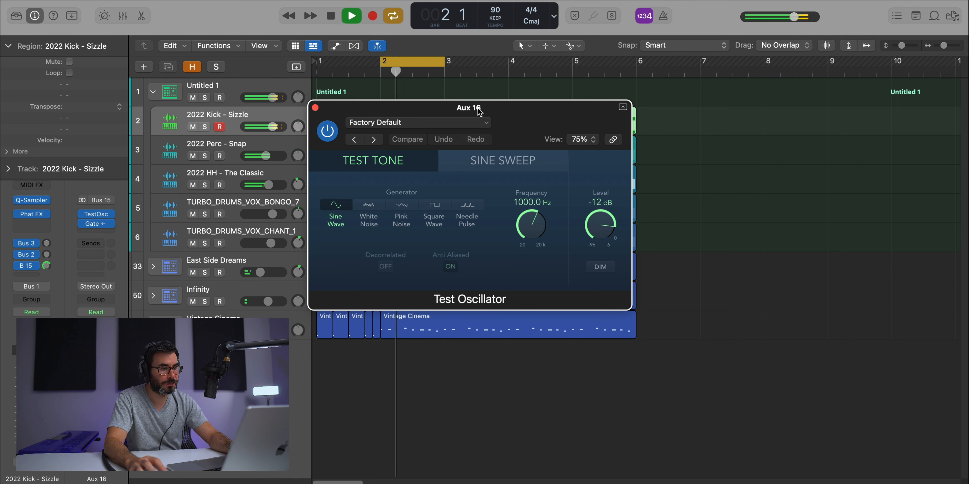
left_click_drag(518, 115, 590, 112)
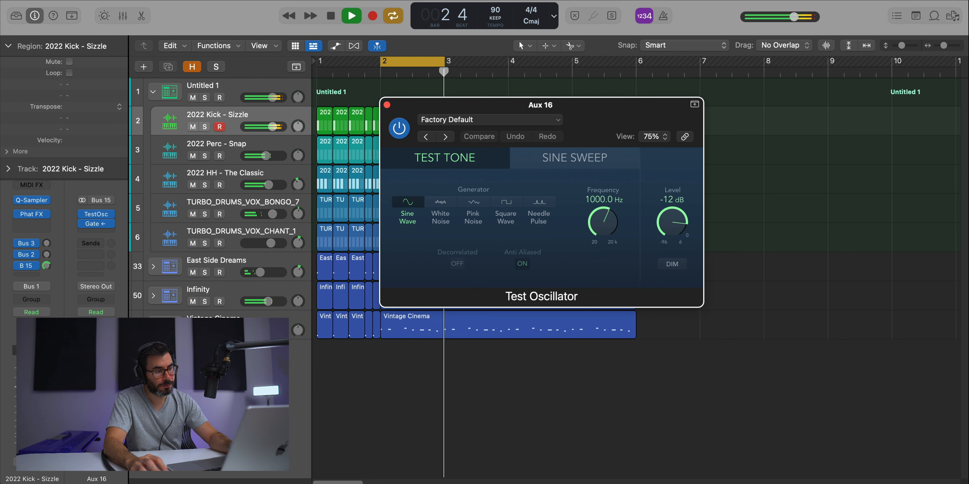
left_click_drag(594, 116, 768, 120)
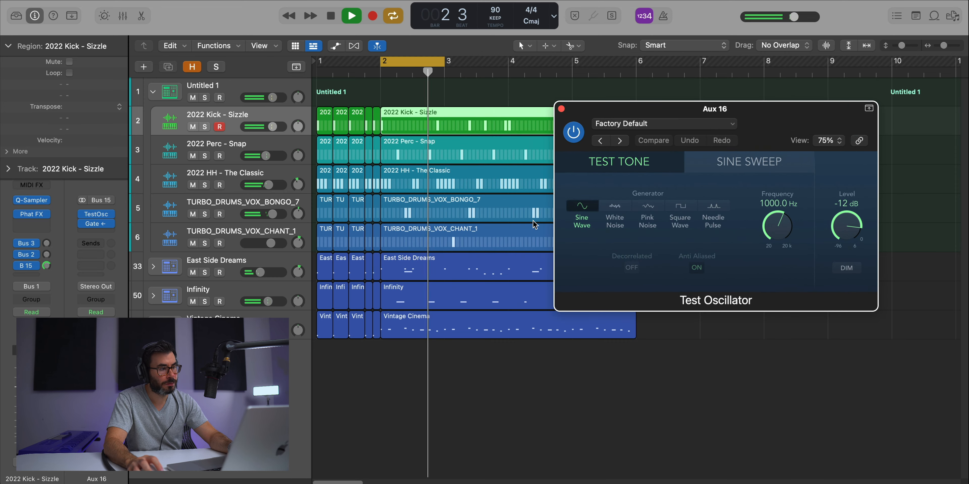
key("space")
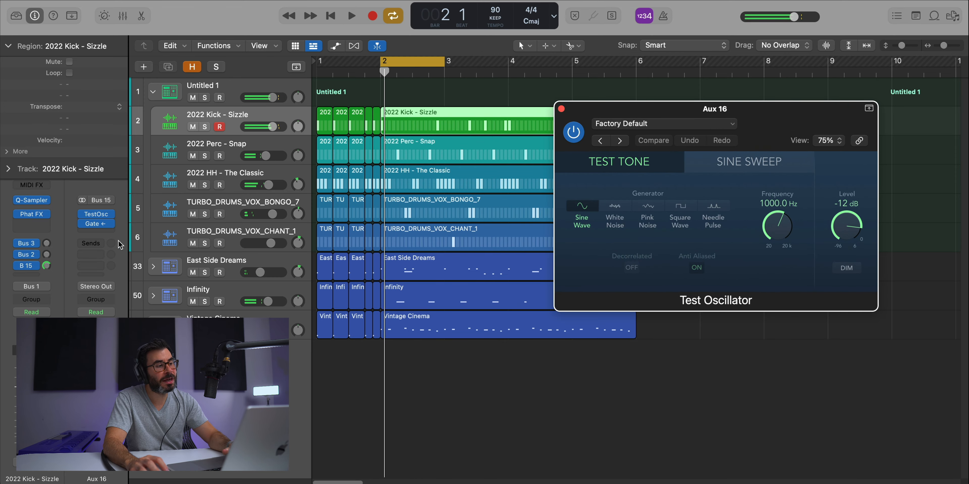
Open the Noise Gate and, during playback, set Attack to 0 ms, Hold to 130 ms and Release to 85.5 ms
left_click(99, 225)
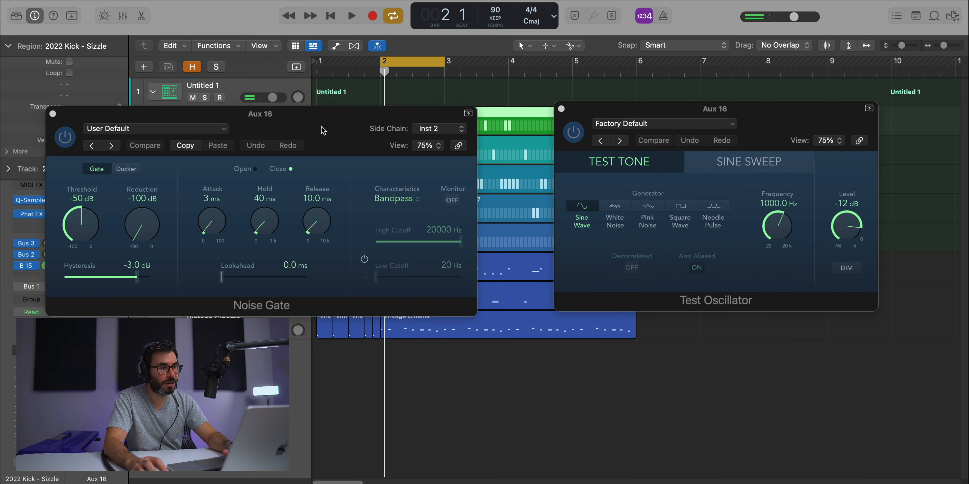
left_click_drag(322, 130, 392, 121)
key("space")
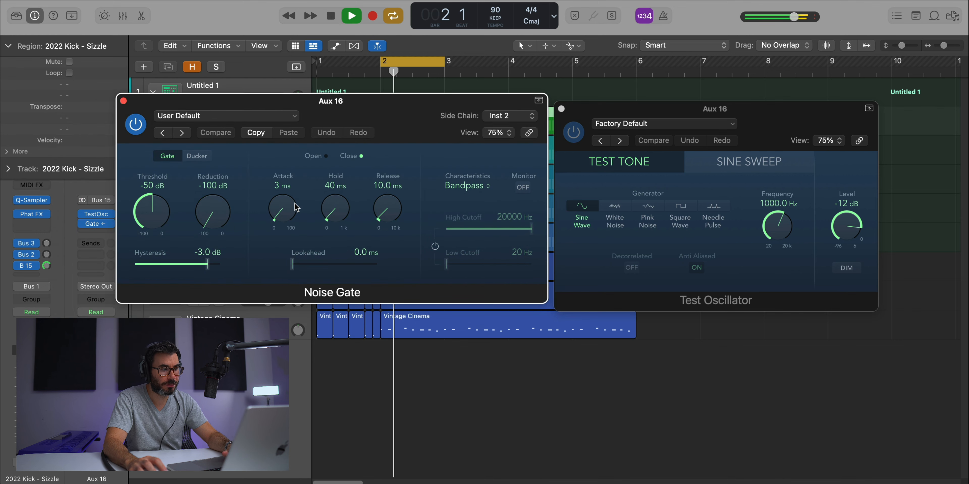
left_click_drag(369, 222, 371, 180)
left_click_drag(329, 215, 330, 192)
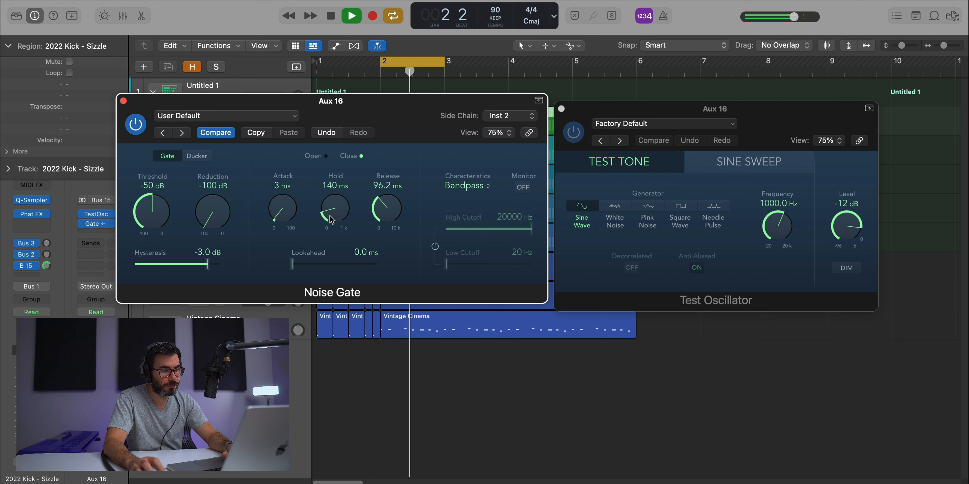
left_click_drag(330, 216, 384, 211)
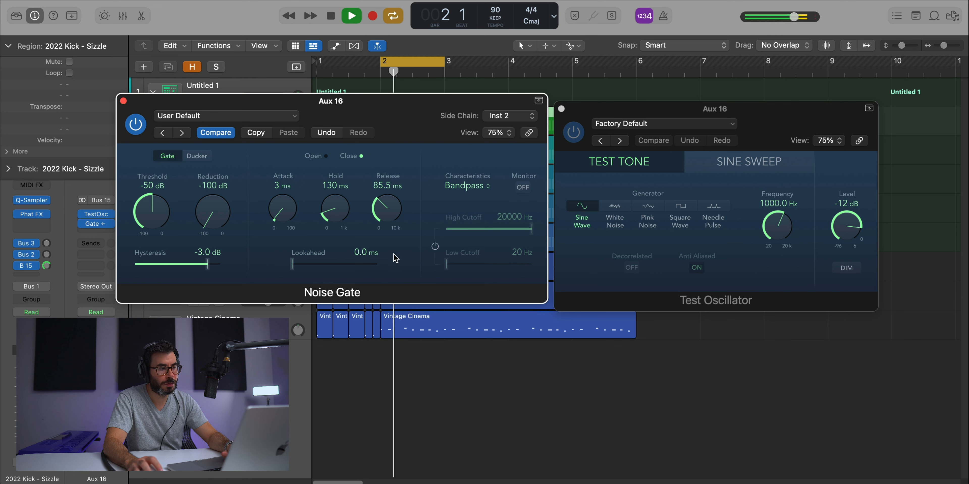
key("space")
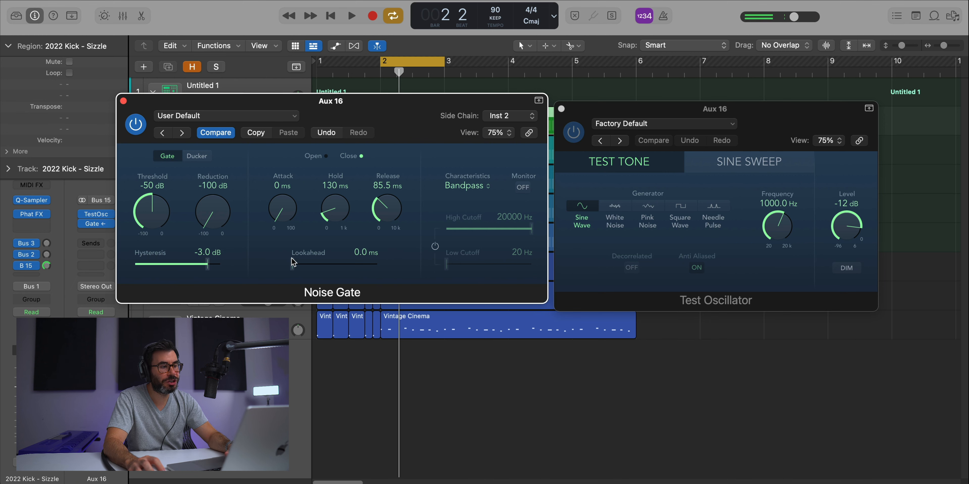
Audition the Test Oscillator's White Noise, Pink Noise and Square Wave generators with the kick, and return to Sine Wave
left_click(783, 184)
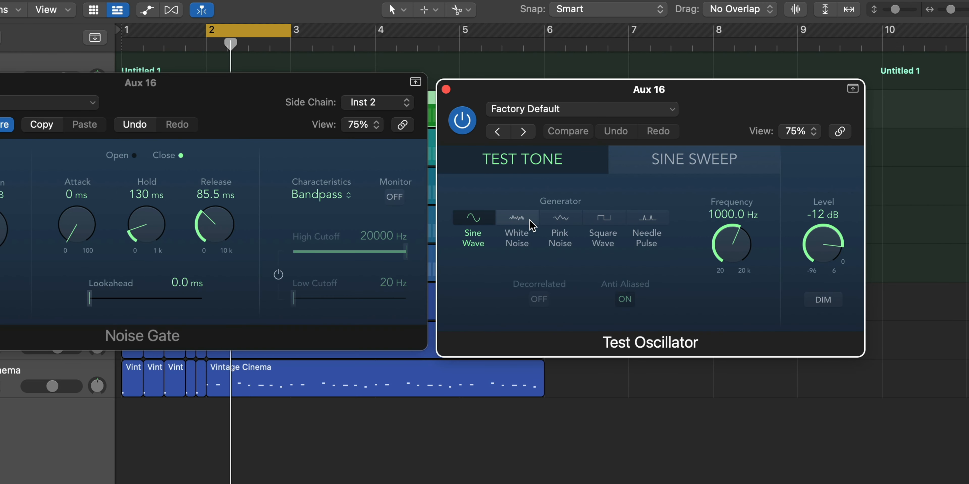
left_click(522, 227)
key("space")
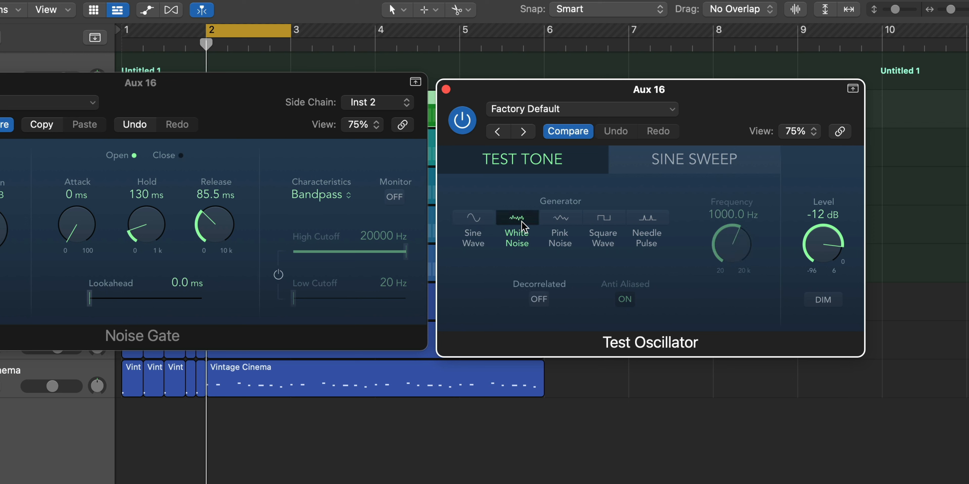
left_click(562, 227)
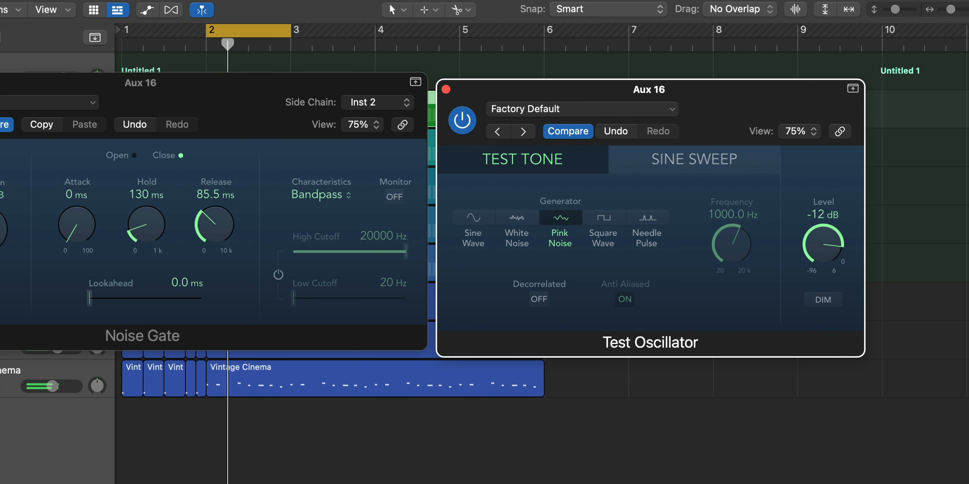
left_click(612, 216)
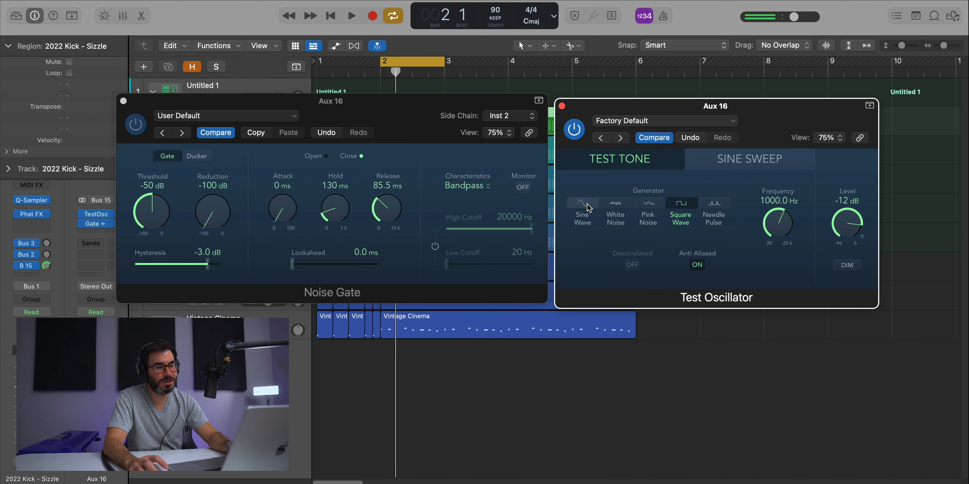
left_click(582, 211)
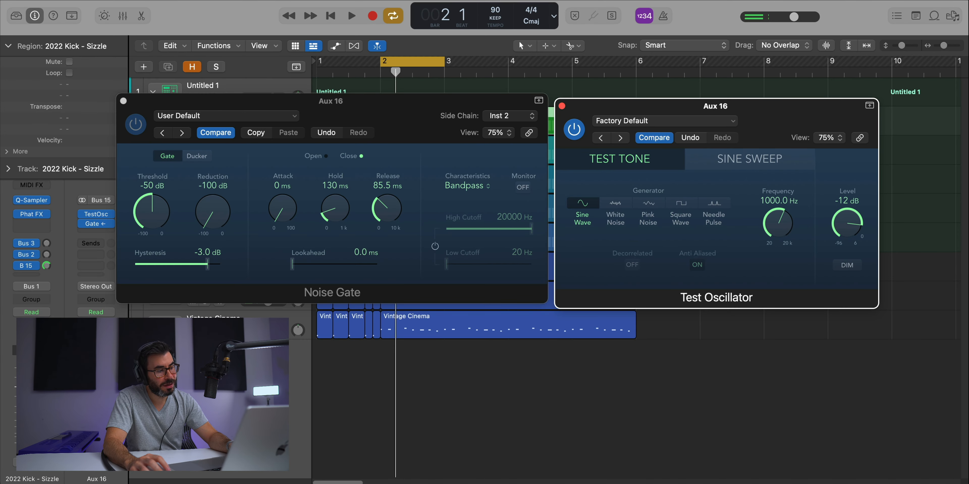
Set the Test Oscillator's frequency to 98 Hz and listen to the gated sine tone in the full mix
double_click(778, 201)
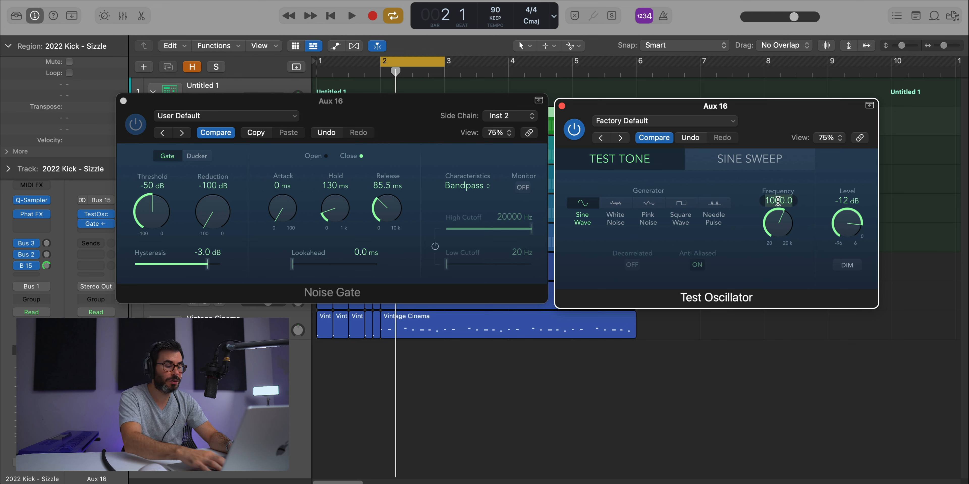
type("98")
key("Return")
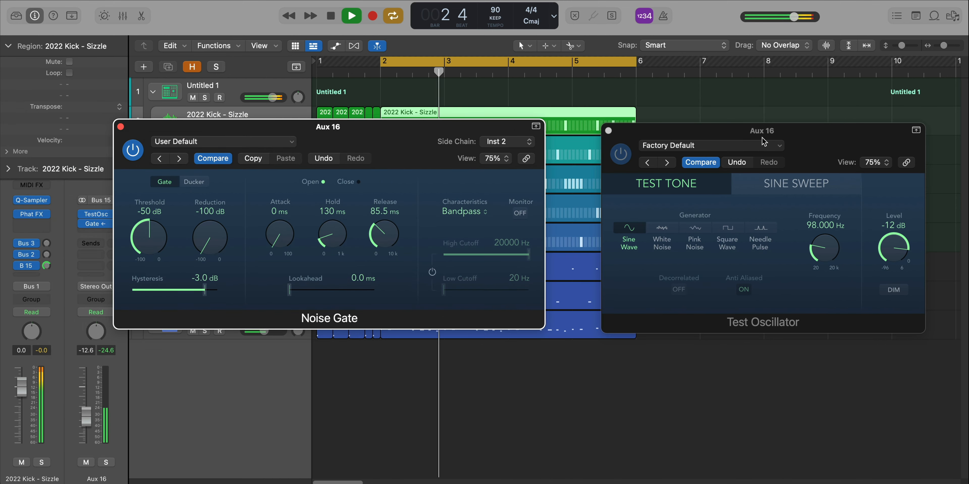
left_click_drag(766, 136, 721, 132)
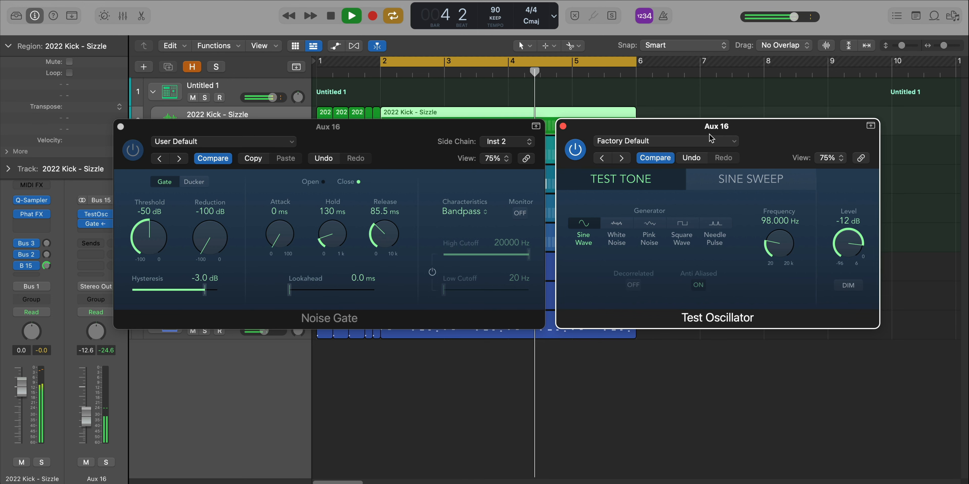
key("space")
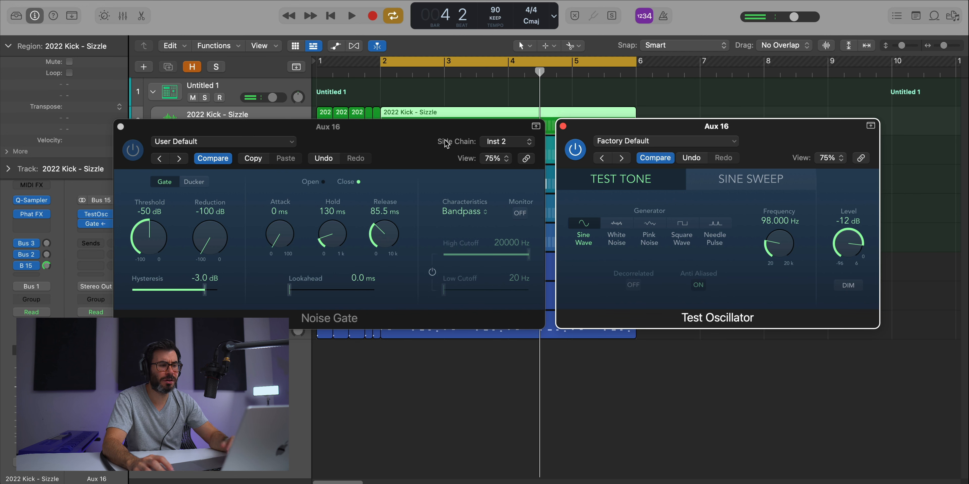
Set the Test Oscillator's frequency to 49 Hz and play the mix with the lower octave under the kick
left_click_drag(407, 142, 380, 142)
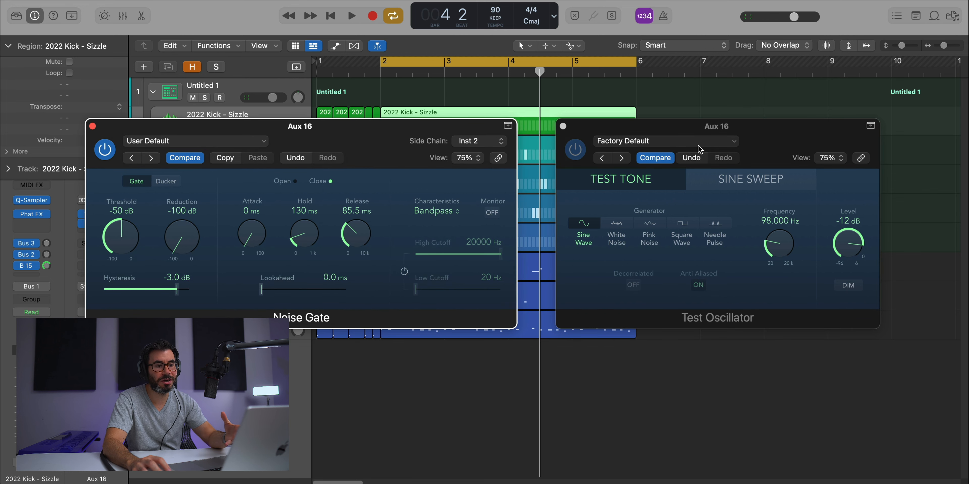
left_click_drag(800, 138, 770, 135)
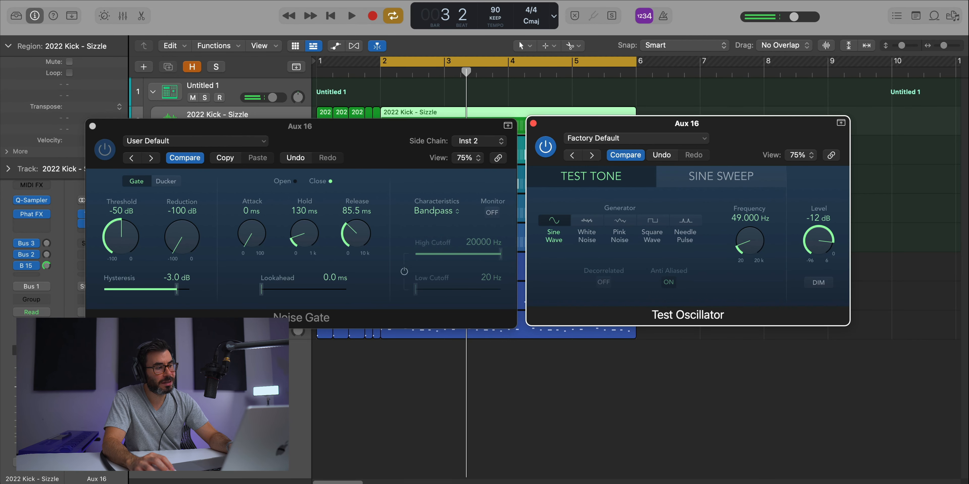
key("space")
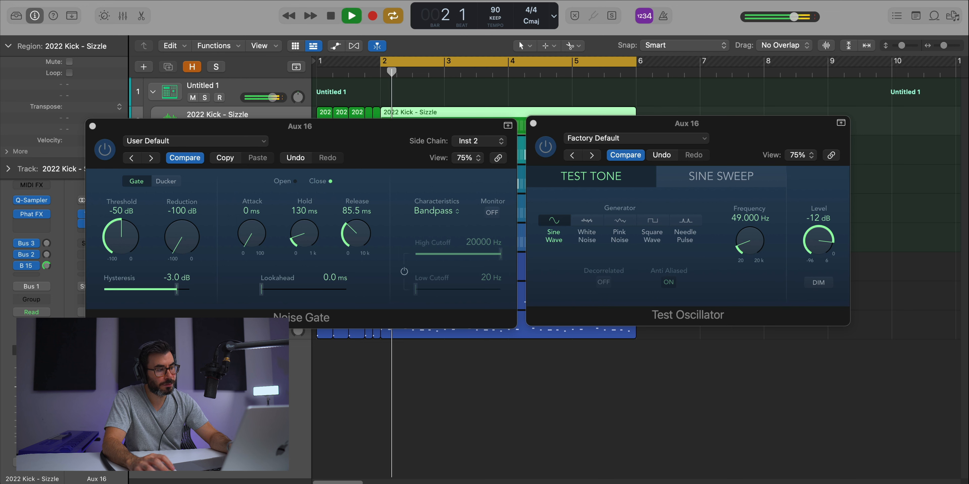
Set the Noise Gate's Release to 133.1 ms and Hold to 200 ms, and move both plug-in windows clear of the kick track
left_click_drag(354, 126, 369, 123)
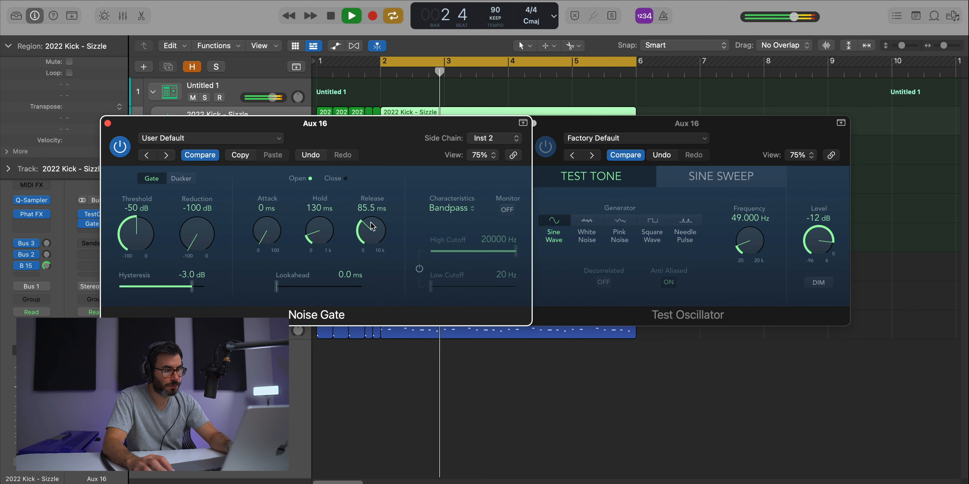
left_click_drag(370, 226, 323, 224)
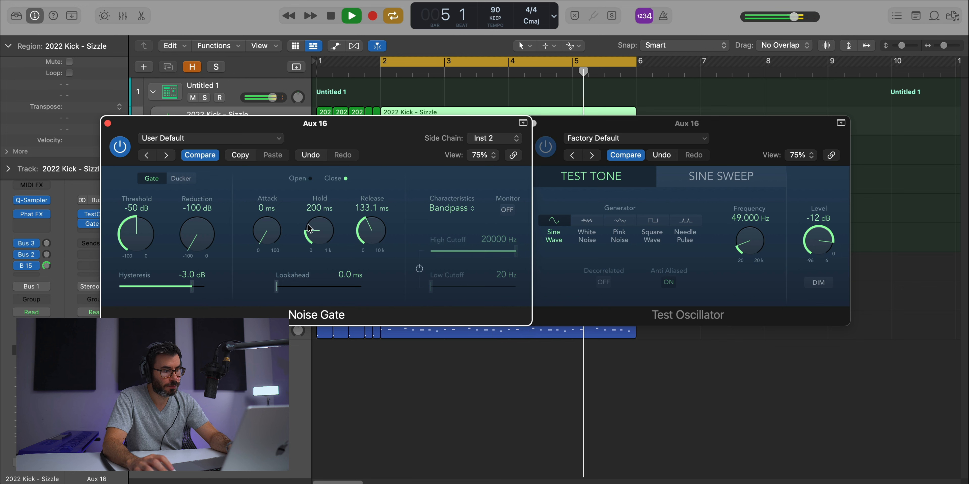
left_click_drag(614, 128, 644, 125)
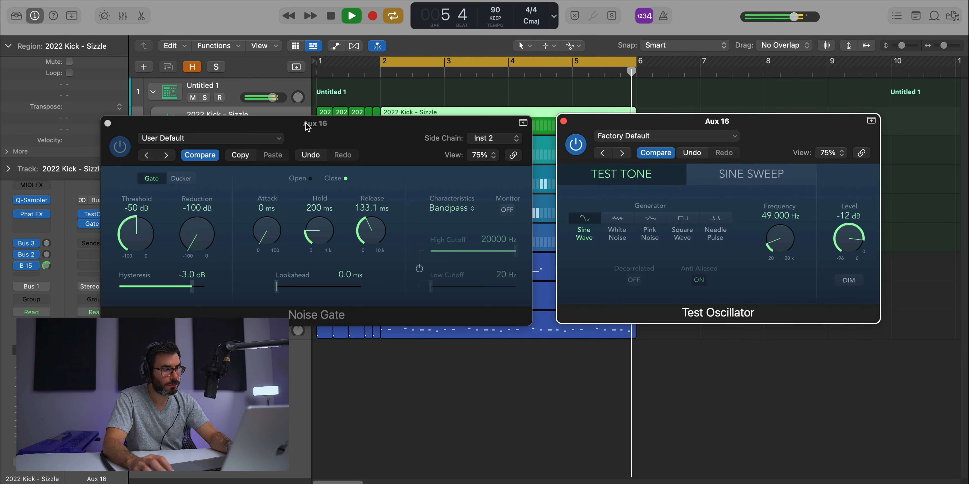
left_click_drag(307, 127, 339, 191)
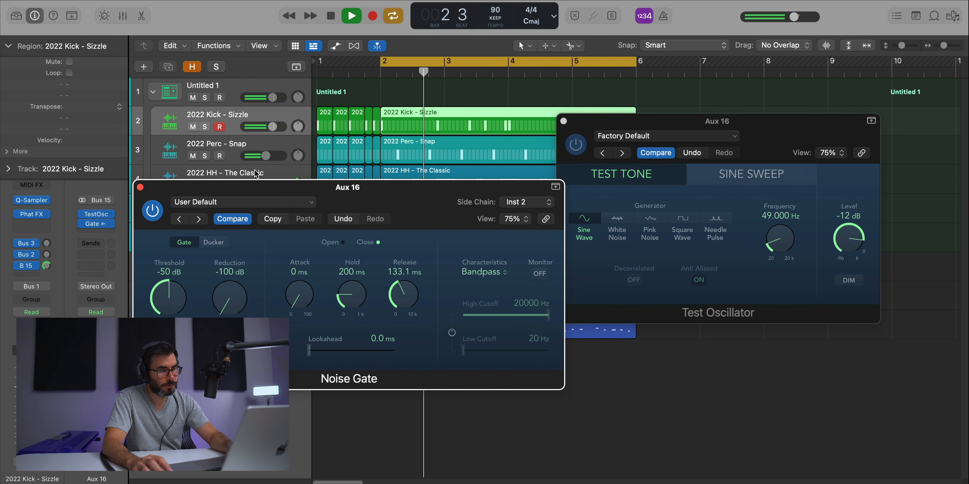
Stop playback, bypass Phat FX on the 2022 Kick - Sizzle channel, and play the loop with the kick track soloed
mouse_move(33, 216)
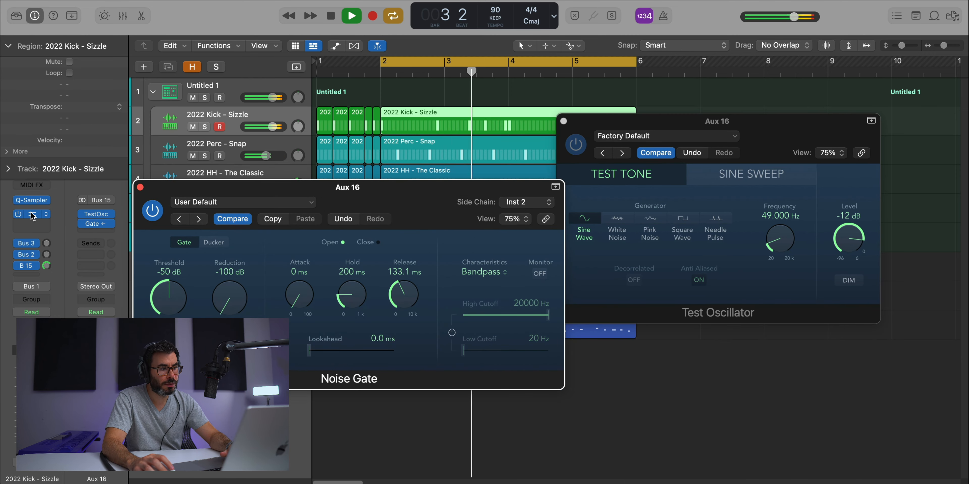
key("space")
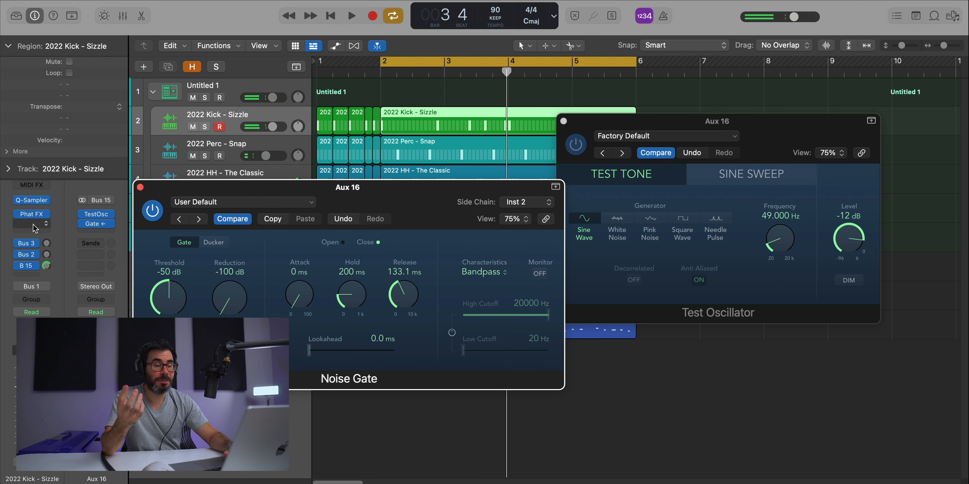
left_click(17, 214)
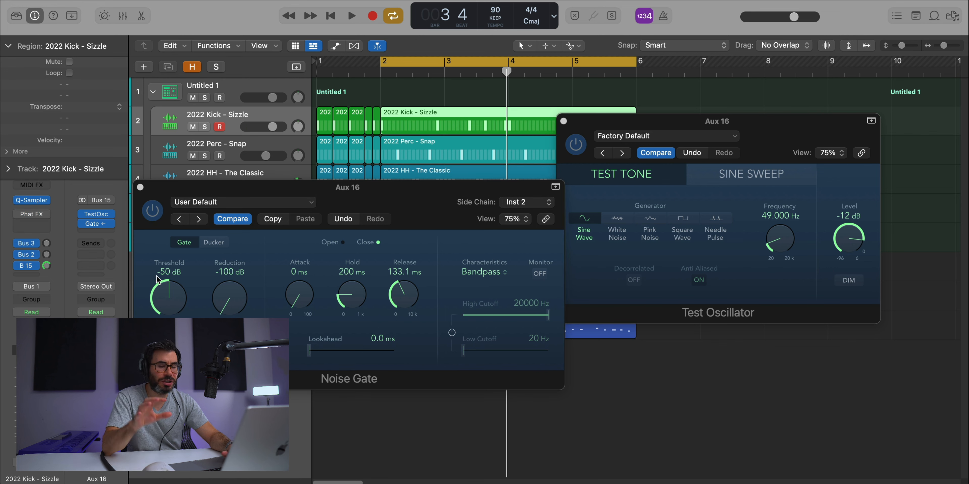
key("space")
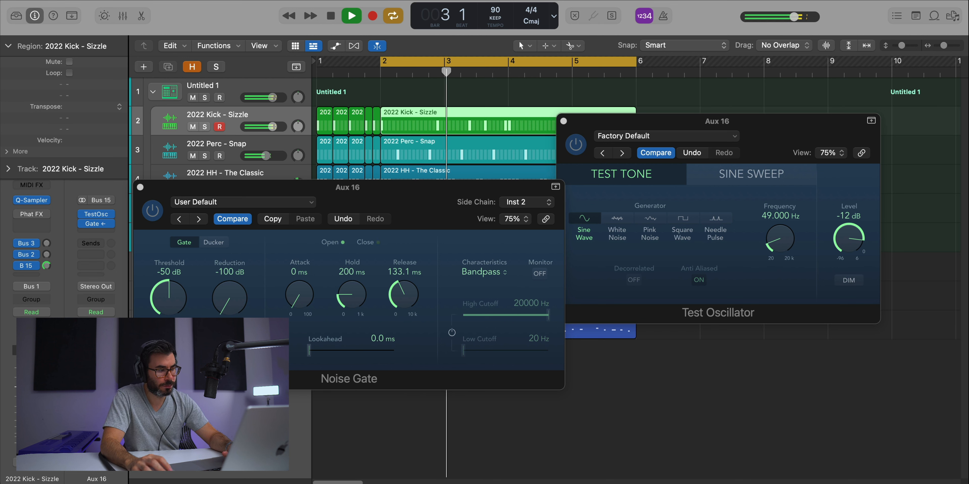
key("s")
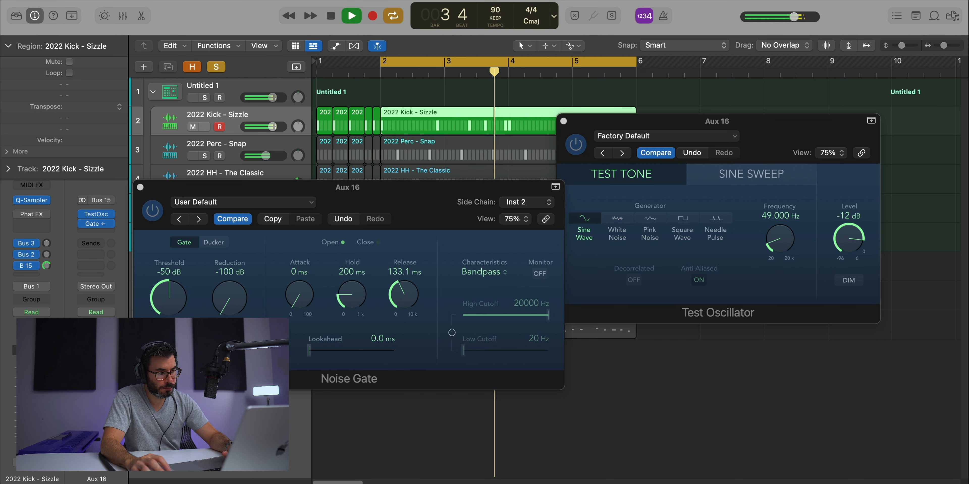